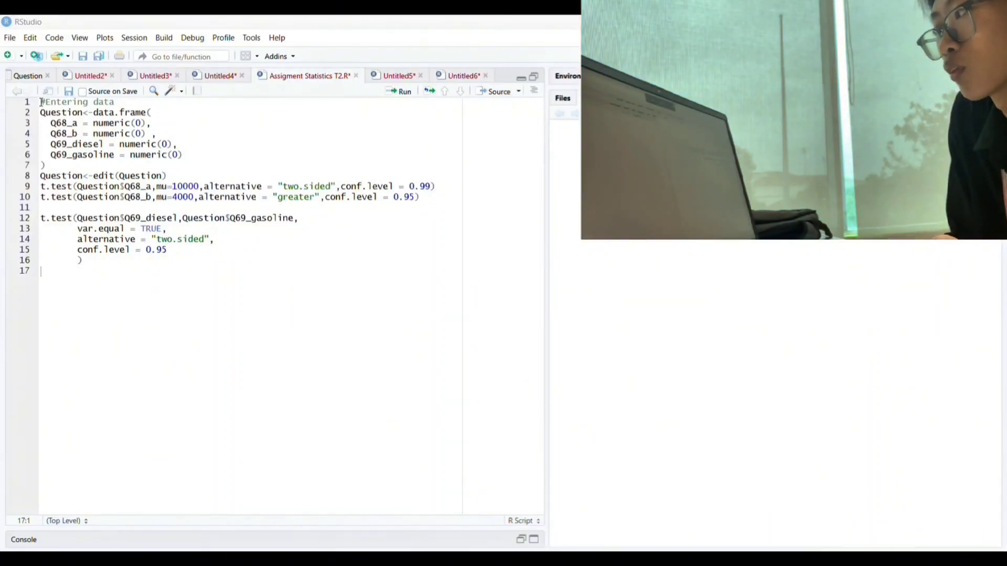
Review the code that builds the Question data frame with columns Q68_a, Q68_b, Q69_diesel and Q69_gasoline
{"action": "left_click_drag", "start_coordinate": [41, 101], "coordinate": [64, 170]}
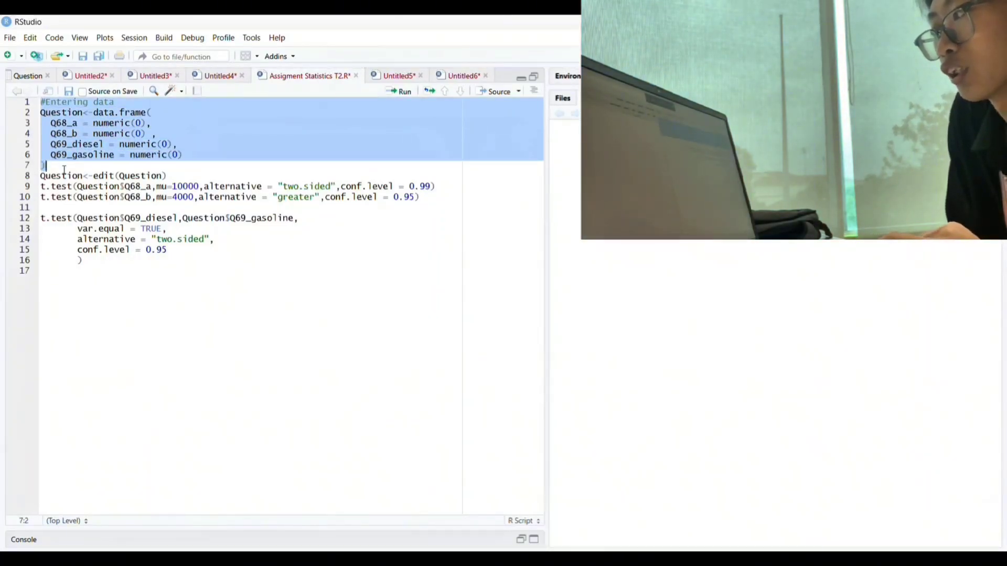
{"action": "left_click", "coordinate": [64, 169]}
{"action": "left_click", "coordinate": [42, 111]}
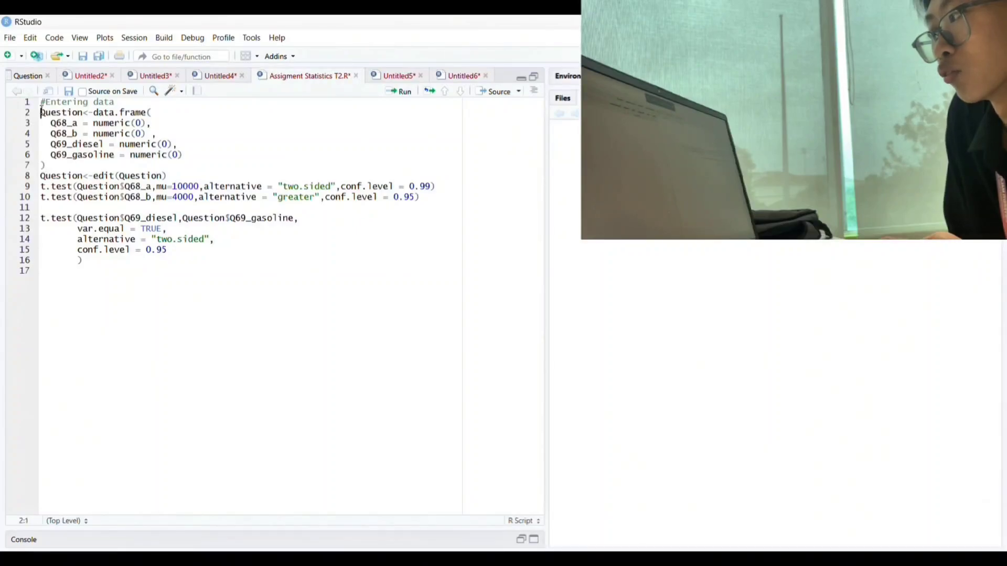
{"action": "left_click_drag", "start_coordinate": [44, 112], "coordinate": [154, 112]}
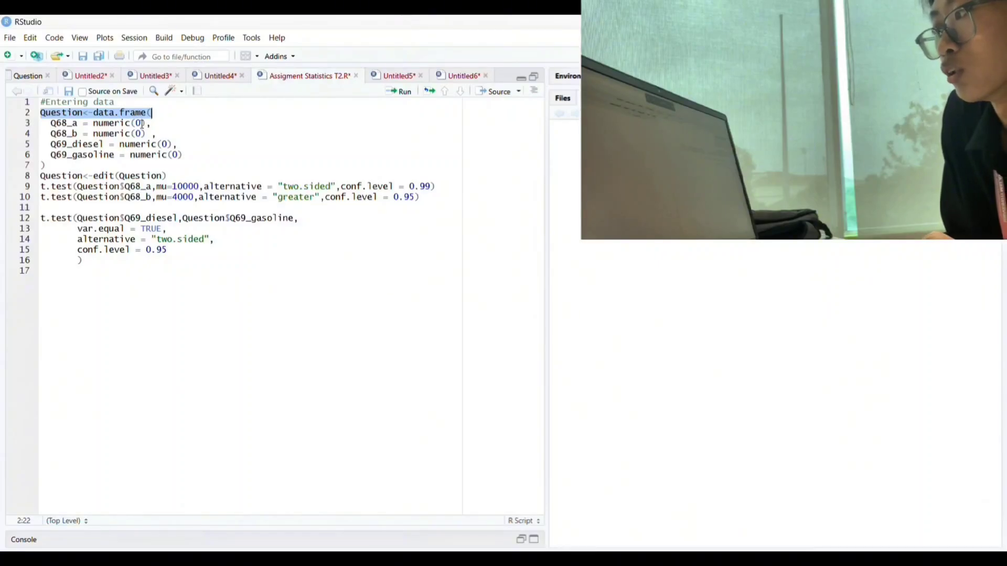
{"action": "left_click", "coordinate": [50, 123]}
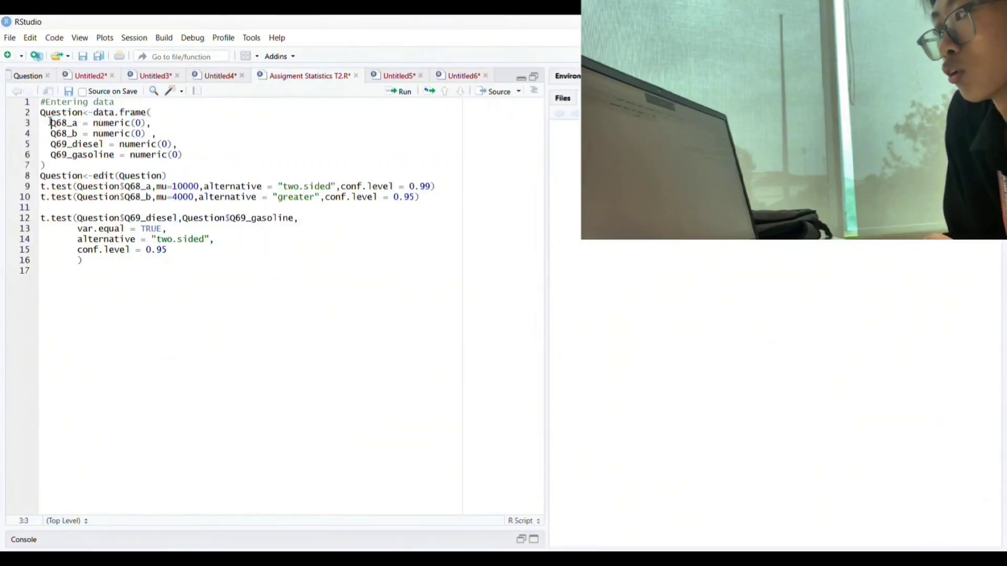
{"action": "left_click_drag", "start_coordinate": [51, 123], "coordinate": [80, 124]}
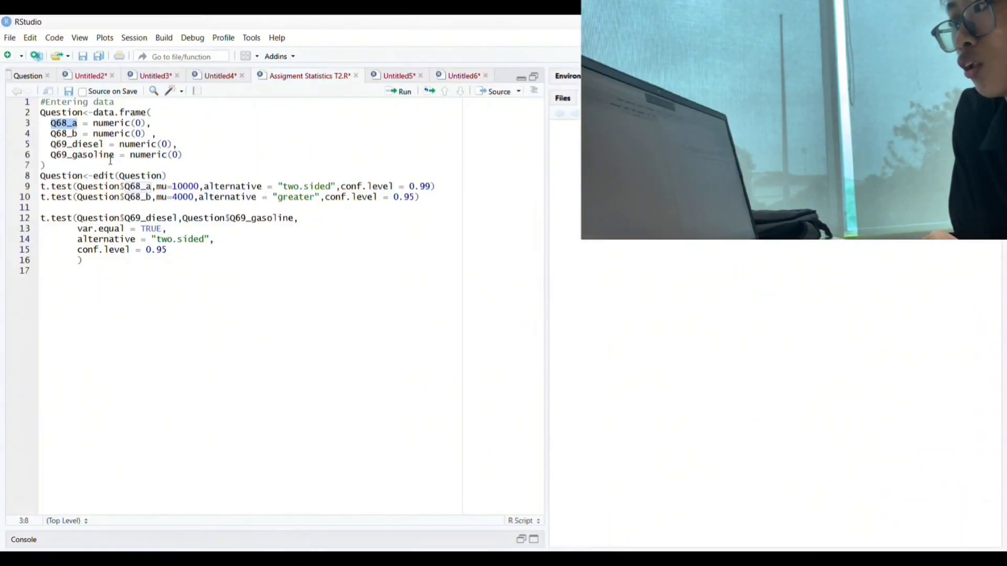
{"action": "left_click", "coordinate": [69, 167]}
{"action": "left_click_drag", "start_coordinate": [70, 166], "coordinate": [41, 113]}
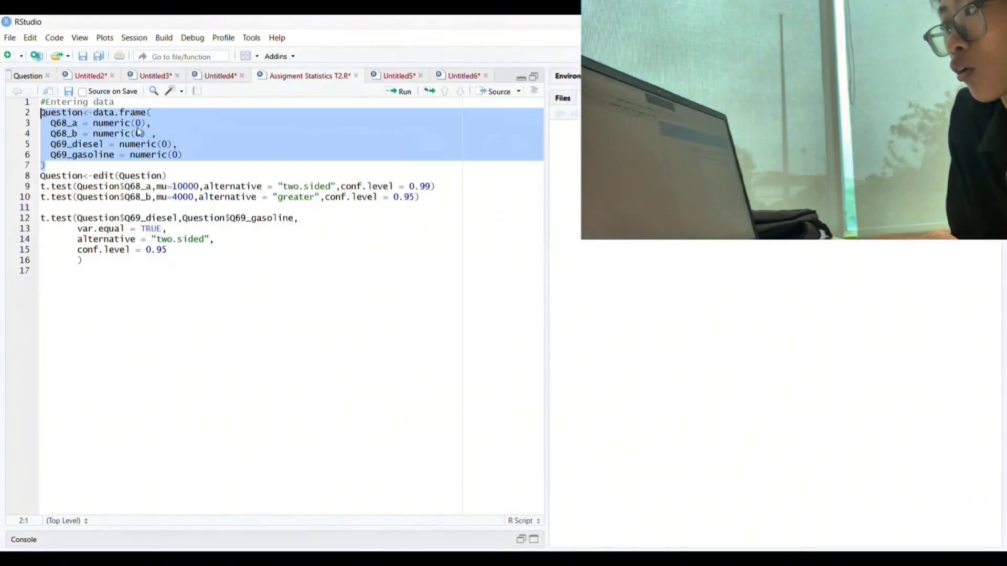
Inspect the entered values in the Question data table
{"action": "left_click", "coordinate": [34, 77]}
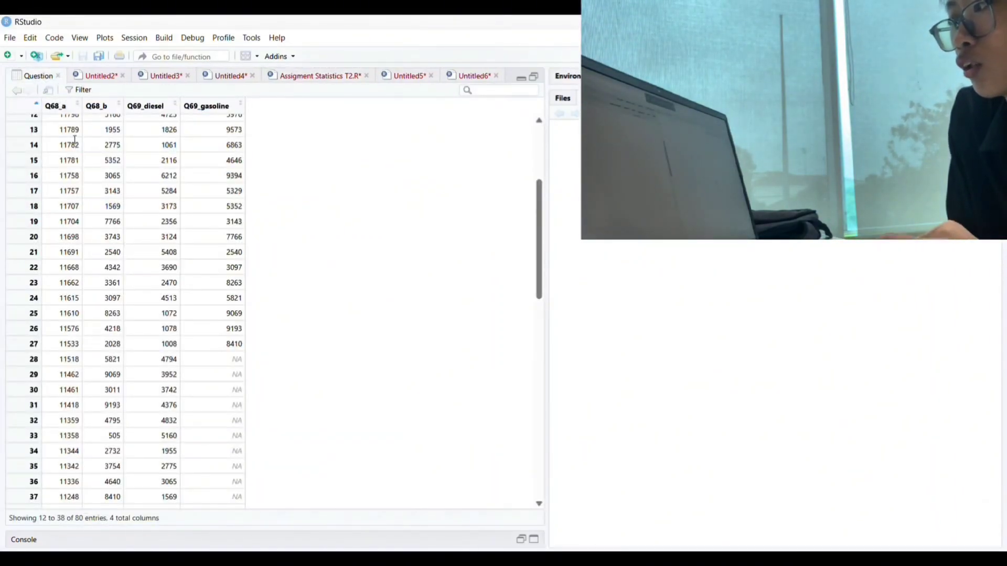
{"action": "scroll", "coordinate": [122, 237], "scroll_direction": "up", "scroll_amount": 4}
{"action": "scroll", "coordinate": [122, 237], "scroll_direction": "down", "scroll_amount": 15}
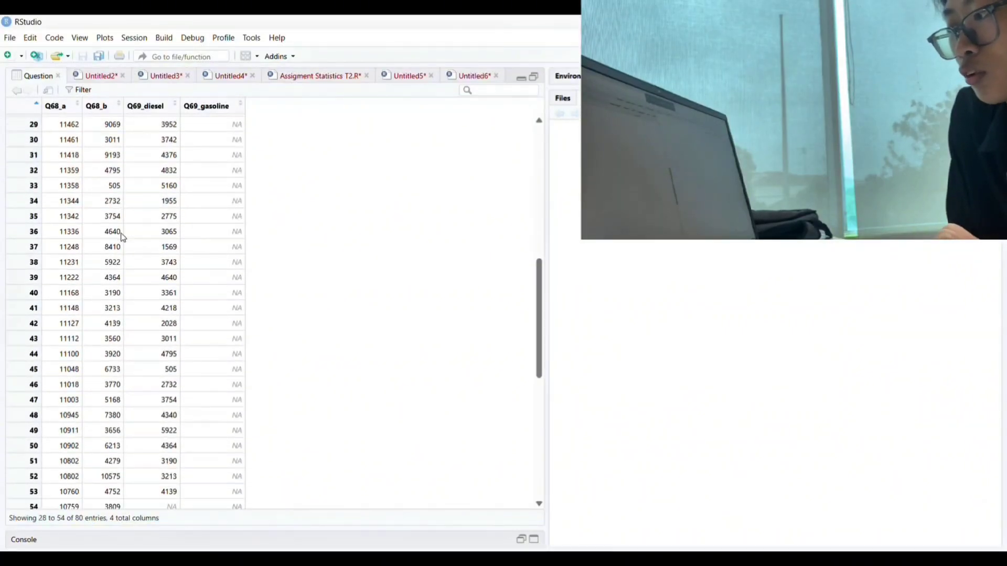
{"action": "scroll", "coordinate": [122, 238], "scroll_direction": "up", "scroll_amount": 15}
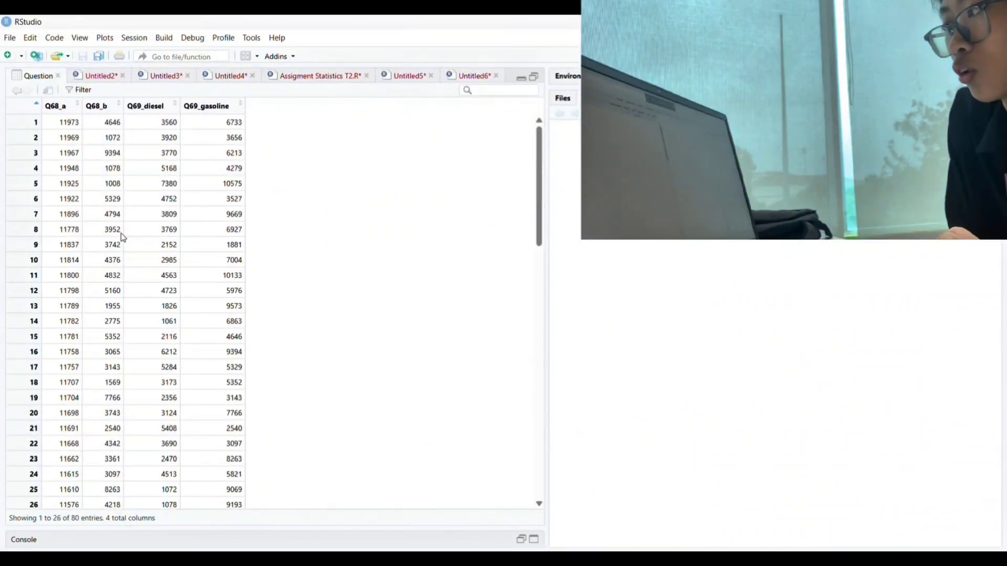
Examine the arguments of the one-sample t-test for Q68_a on line 9 of the script
{"action": "left_click", "coordinate": [333, 77]}
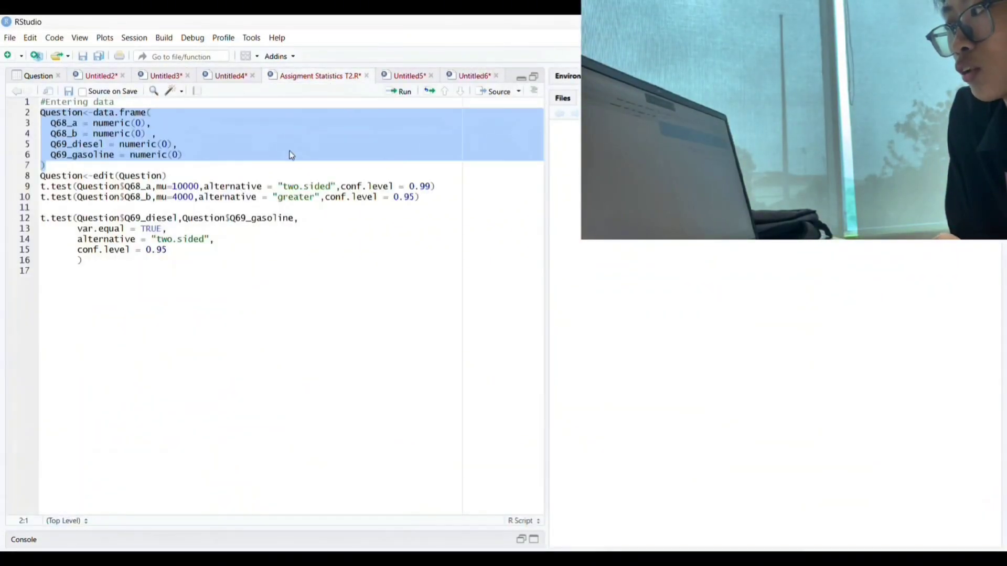
{"action": "left_click", "coordinate": [179, 176]}
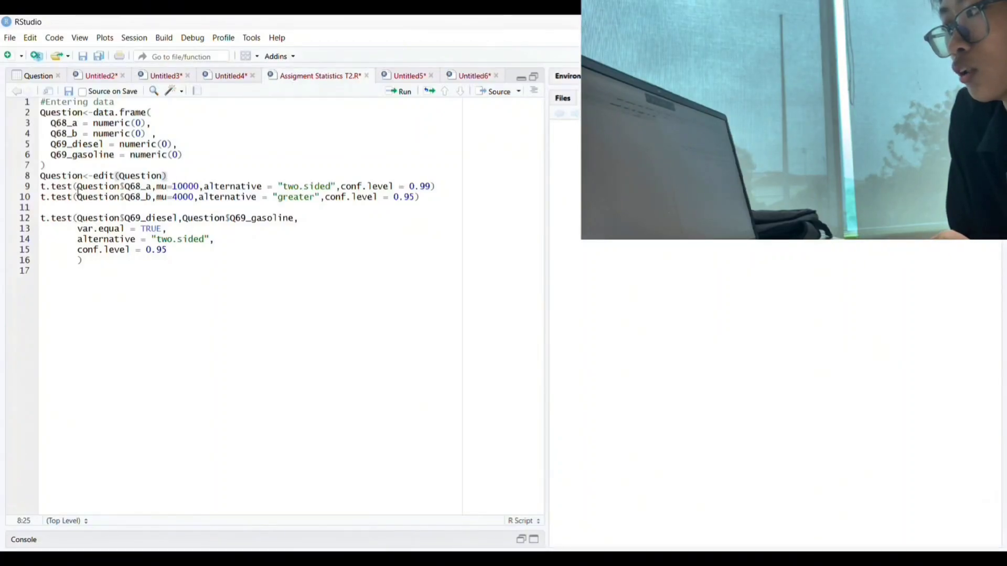
{"action": "left_click_drag", "start_coordinate": [41, 187], "coordinate": [472, 191]}
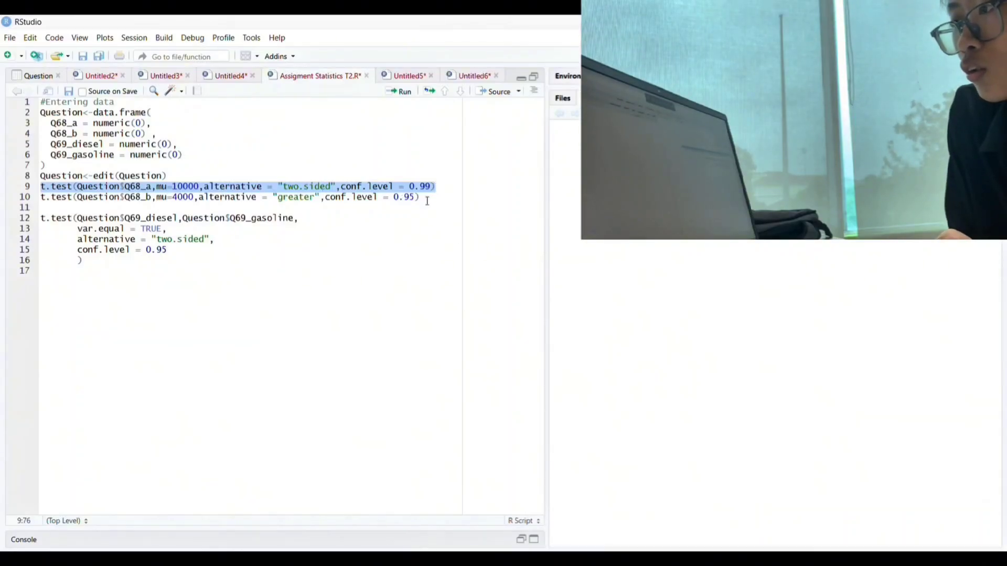
{"action": "left_click", "coordinate": [445, 188]}
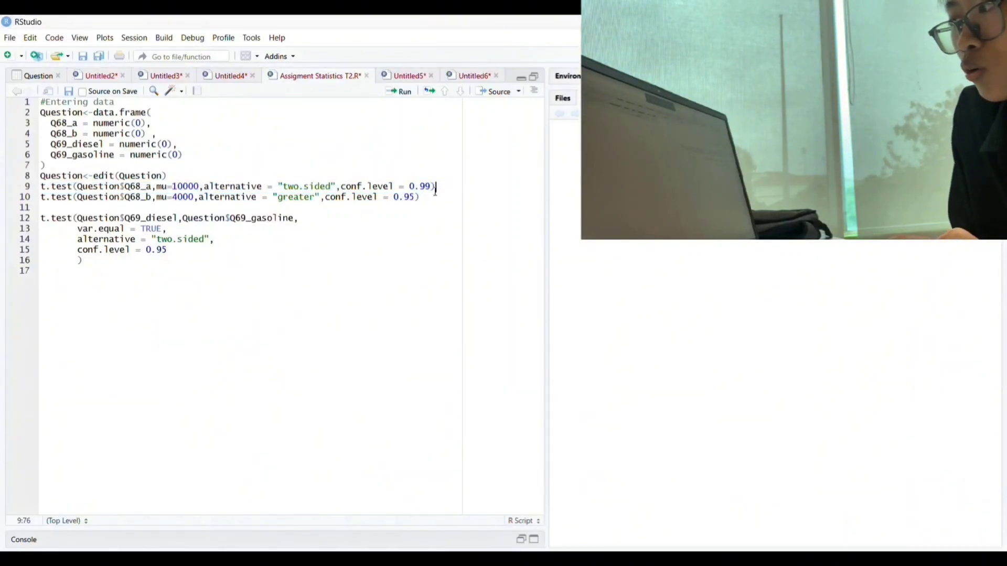
{"action": "left_click_drag", "start_coordinate": [204, 186], "coordinate": [335, 186]}
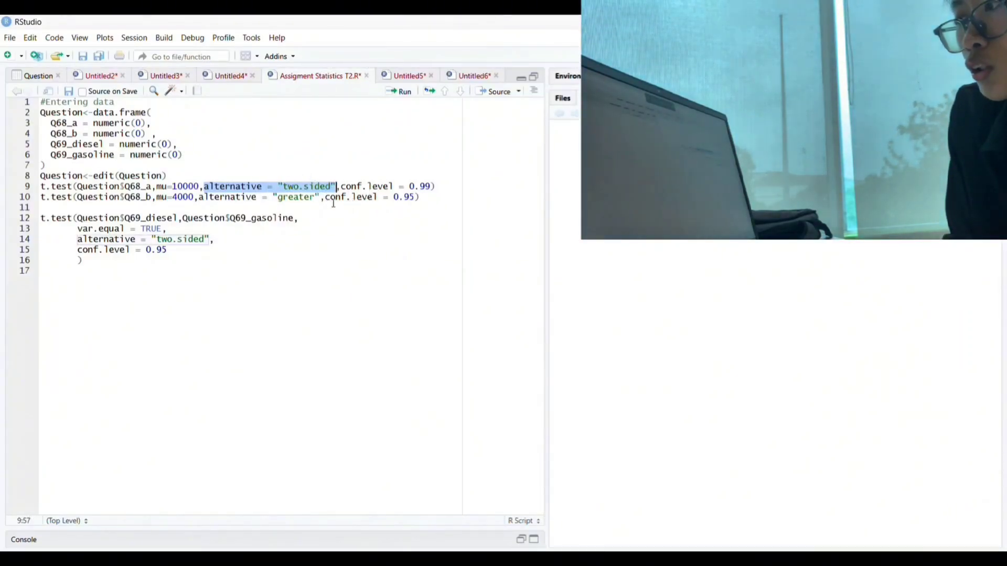
{"action": "left_click", "coordinate": [203, 186]}
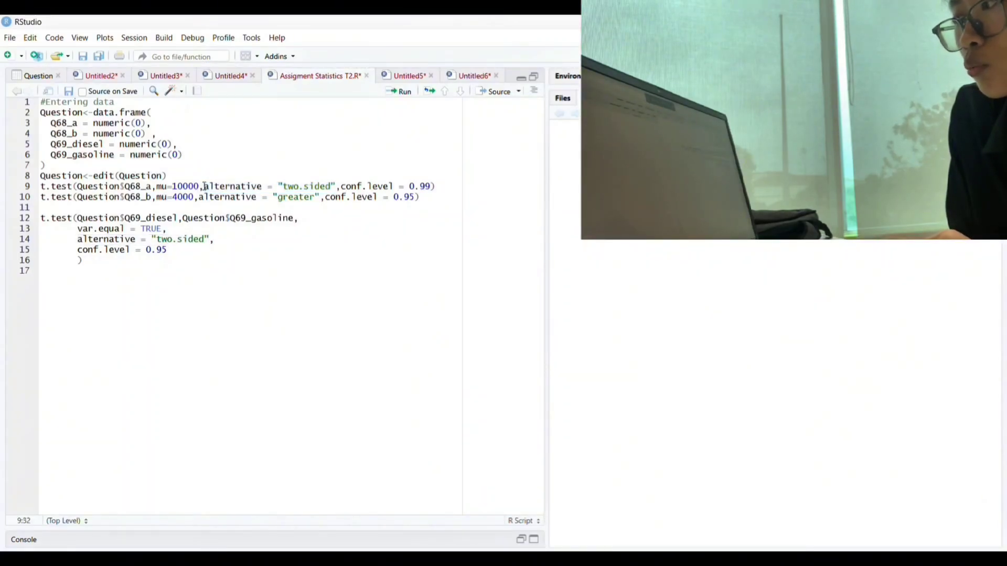
{"action": "left_click_drag", "start_coordinate": [204, 186], "coordinate": [444, 187]}
{"action": "left_click", "coordinate": [445, 187]}
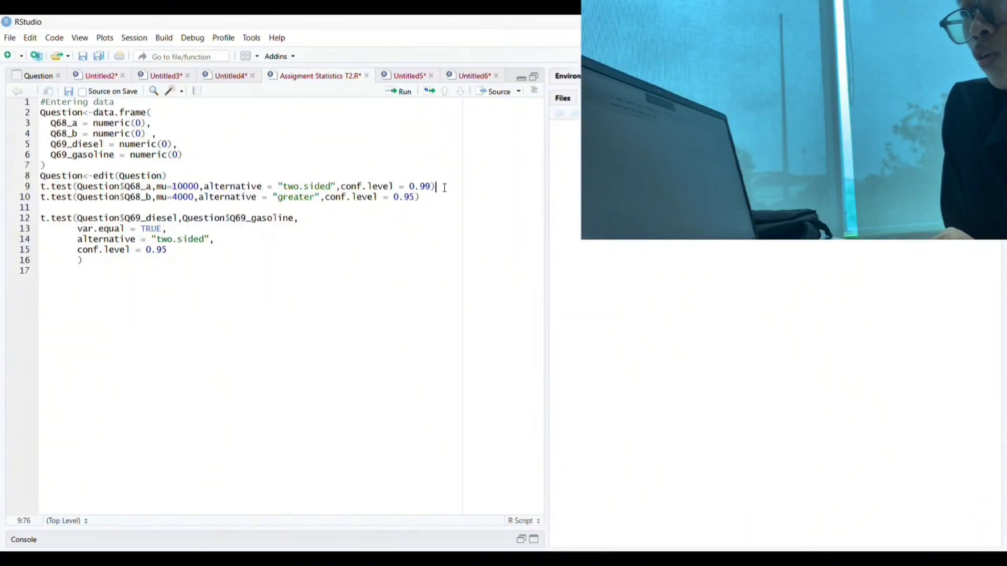
{"action": "left_click", "coordinate": [340, 187]}
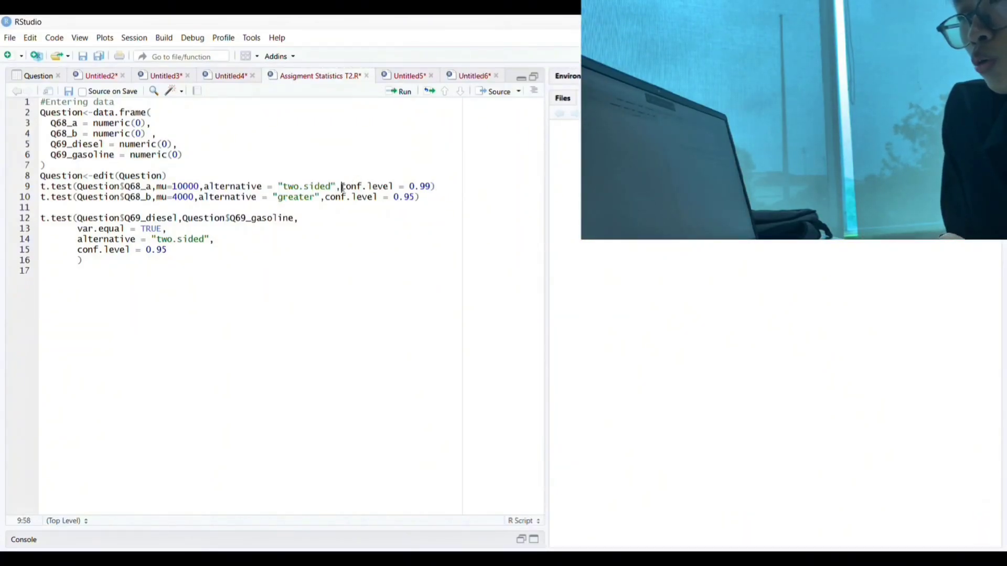
{"action": "left_click_drag", "start_coordinate": [342, 187], "coordinate": [443, 187]}
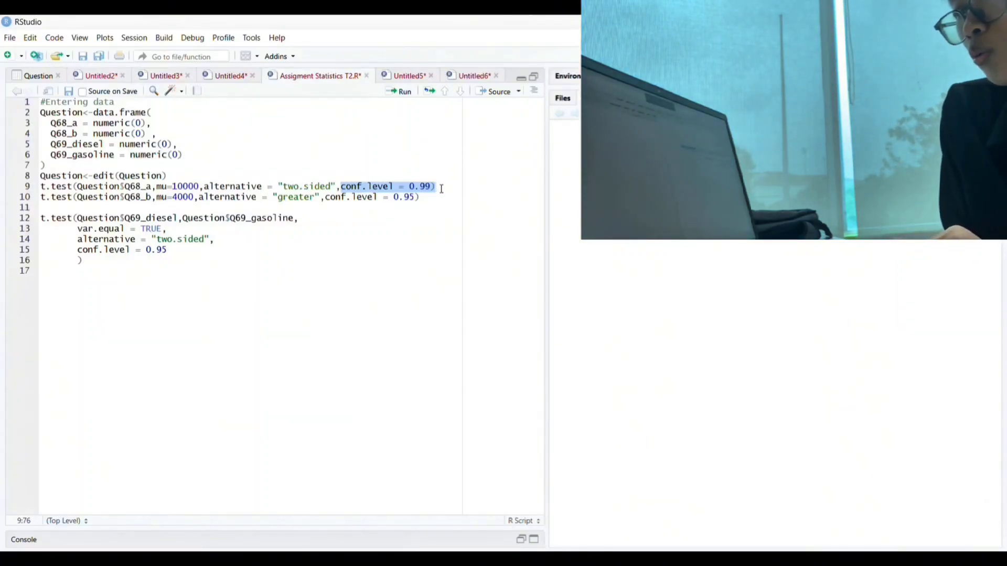
Run the two-sided one-sample t-test of Q68_a against mu 10000 at 0.99 confidence and review its output
{"action": "left_click_drag", "start_coordinate": [442, 189], "coordinate": [23, 194]}
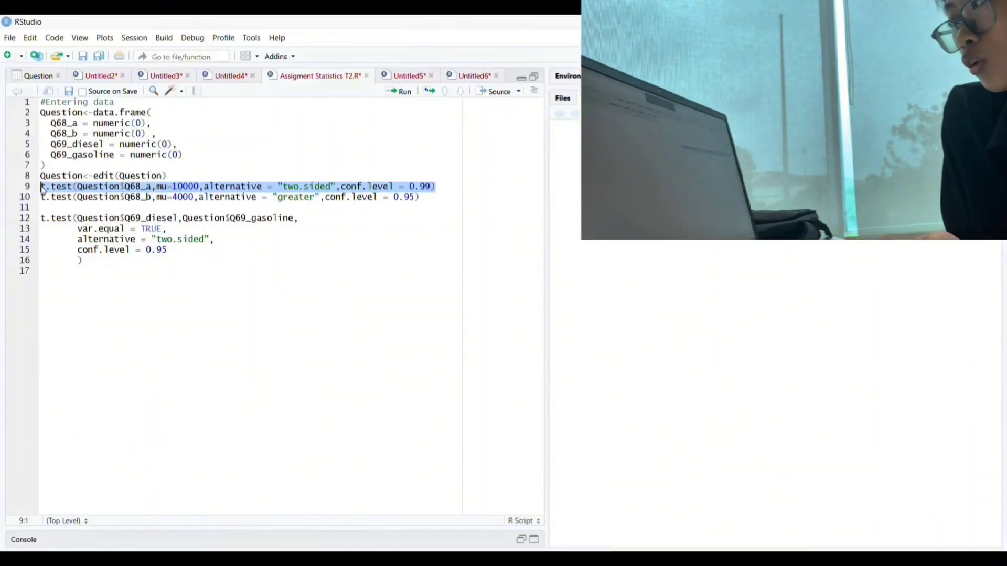
{"action": "left_click", "coordinate": [401, 91]}
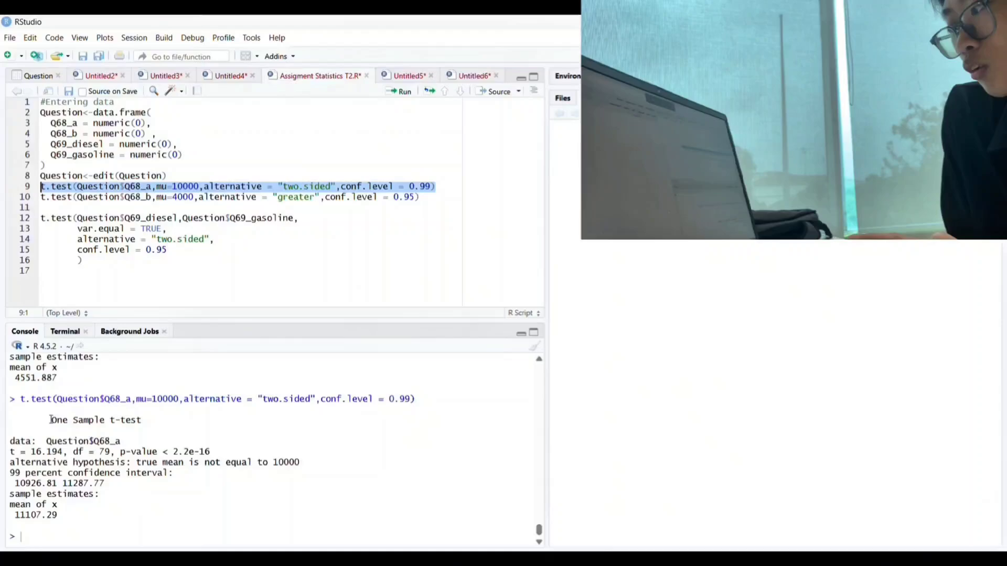
{"action": "left_click_drag", "start_coordinate": [52, 420], "coordinate": [77, 516]}
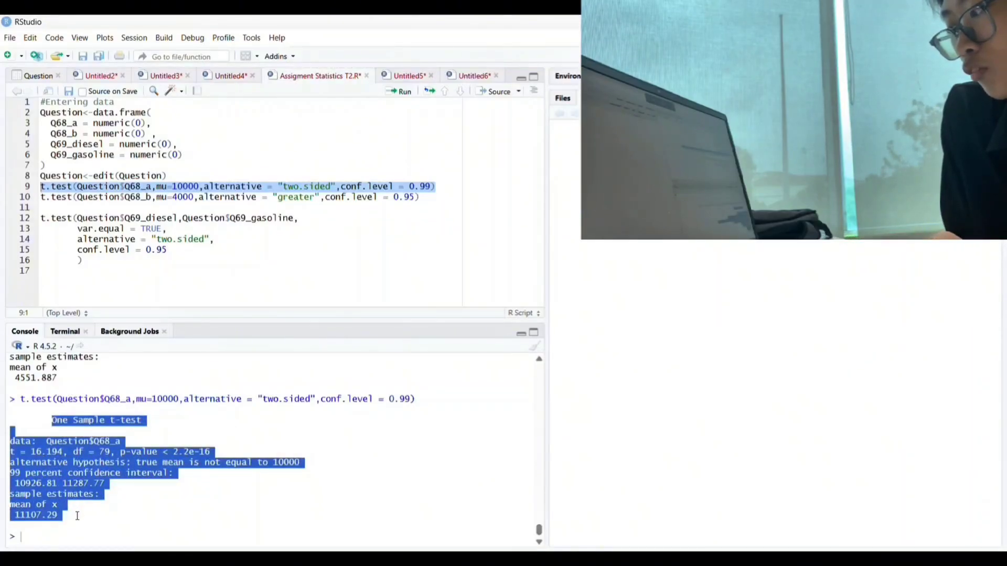
{"action": "left_click", "coordinate": [77, 516]}
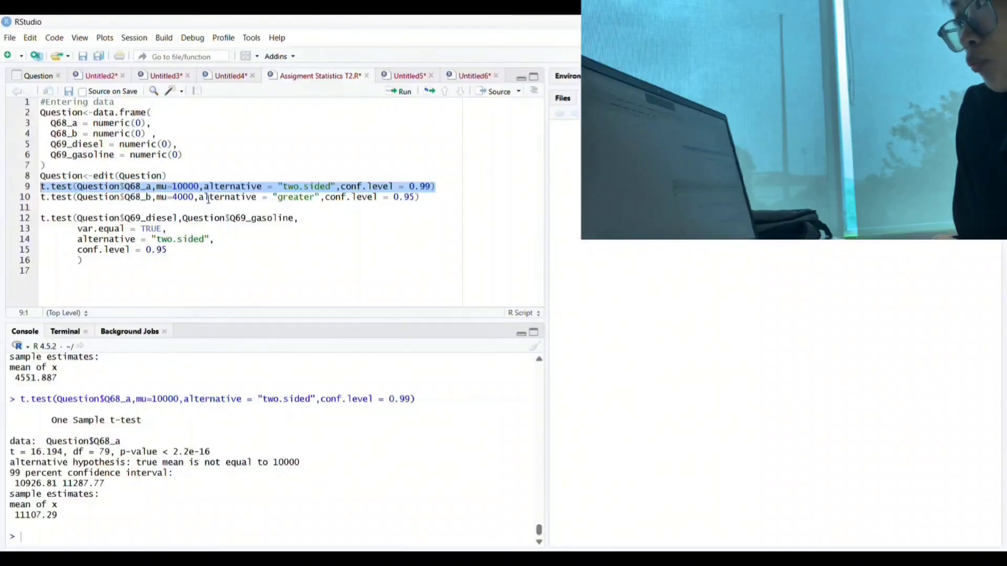
Run the one-sample t-test of Q68_b against mu 4000, alternative greater, at 0.95 confidence and review its output
{"action": "left_click_drag", "start_coordinate": [42, 197], "coordinate": [283, 205]}
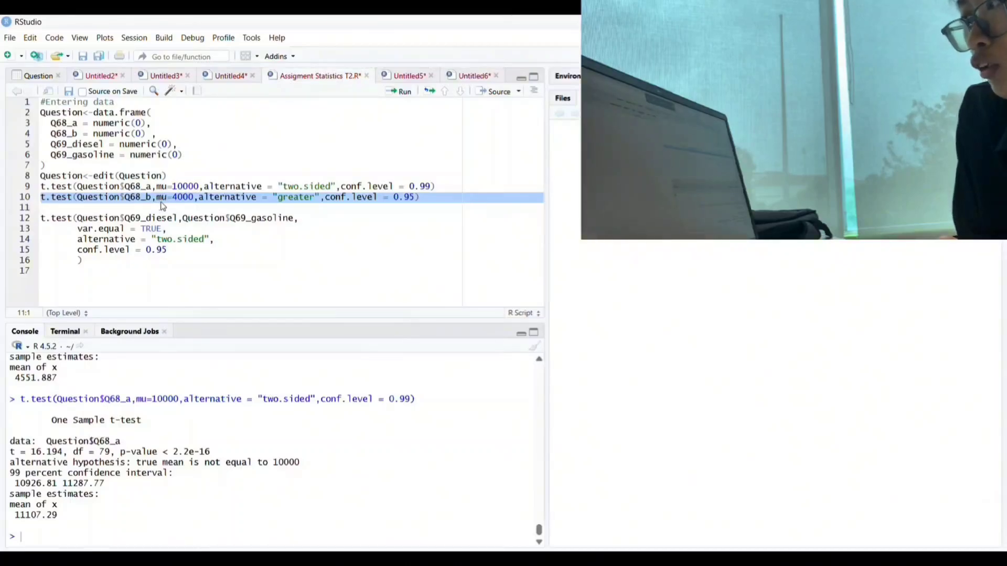
{"action": "left_click", "coordinate": [186, 199]}
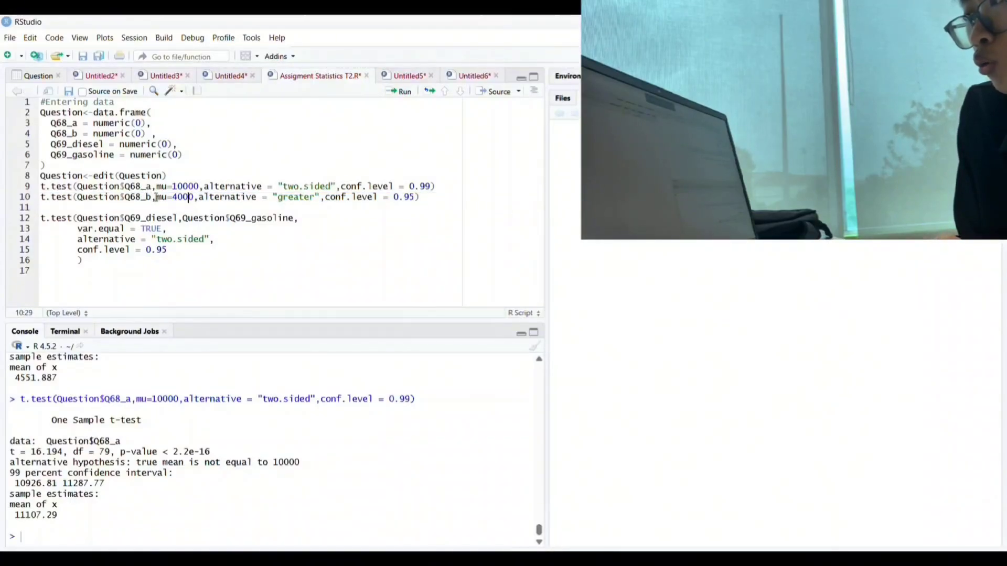
{"action": "left_click_drag", "start_coordinate": [156, 198], "coordinate": [322, 199]}
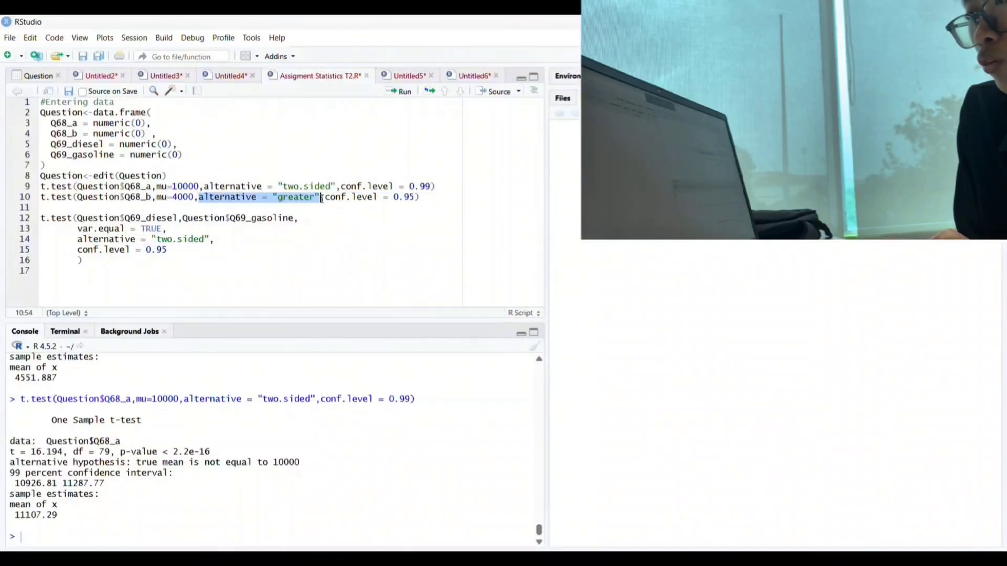
{"action": "left_click_drag", "start_coordinate": [324, 199], "coordinate": [415, 202]}
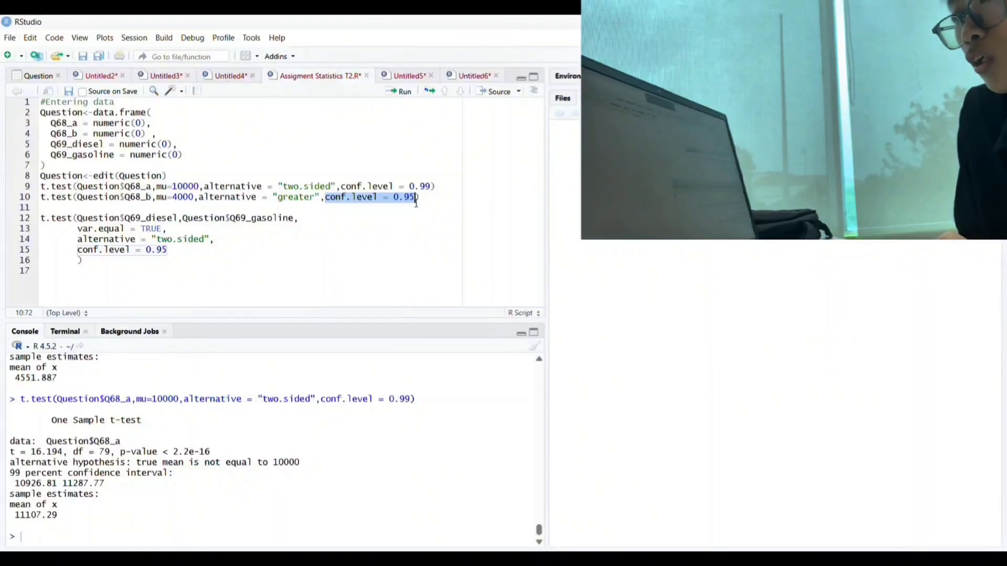
{"action": "left_click", "coordinate": [409, 198]}
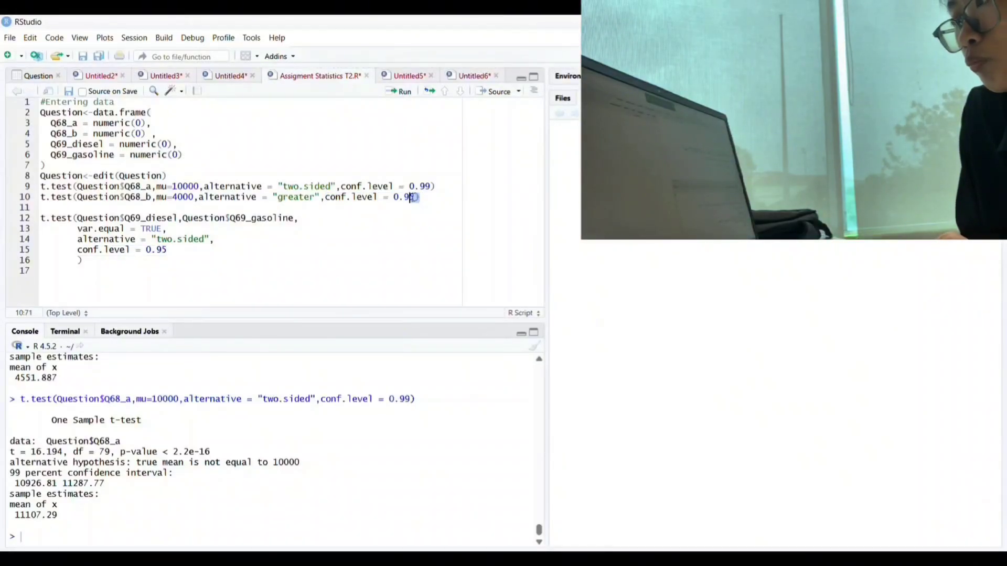
{"action": "left_click_drag", "start_coordinate": [410, 197], "coordinate": [3, 202]}
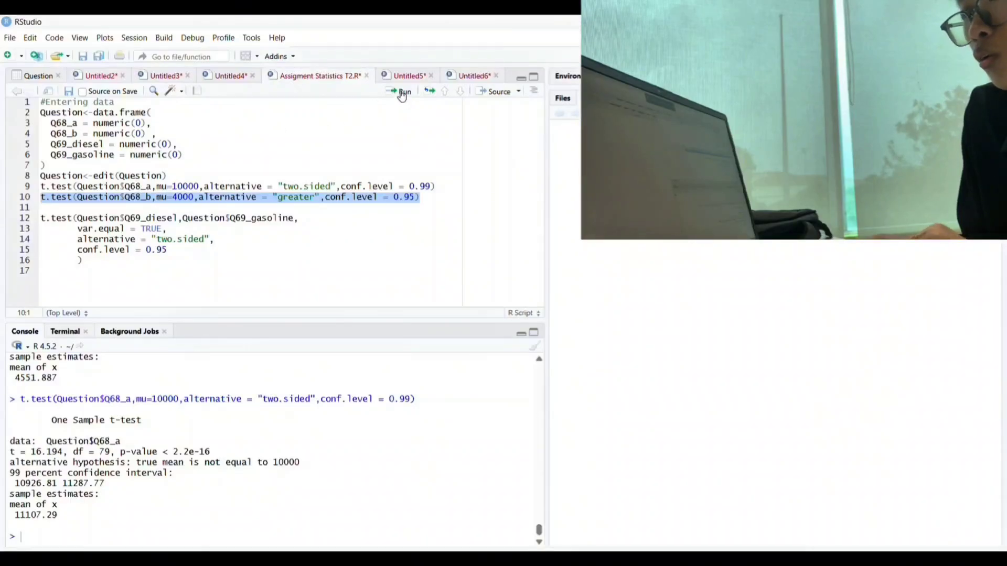
{"action": "left_click", "coordinate": [402, 93]}
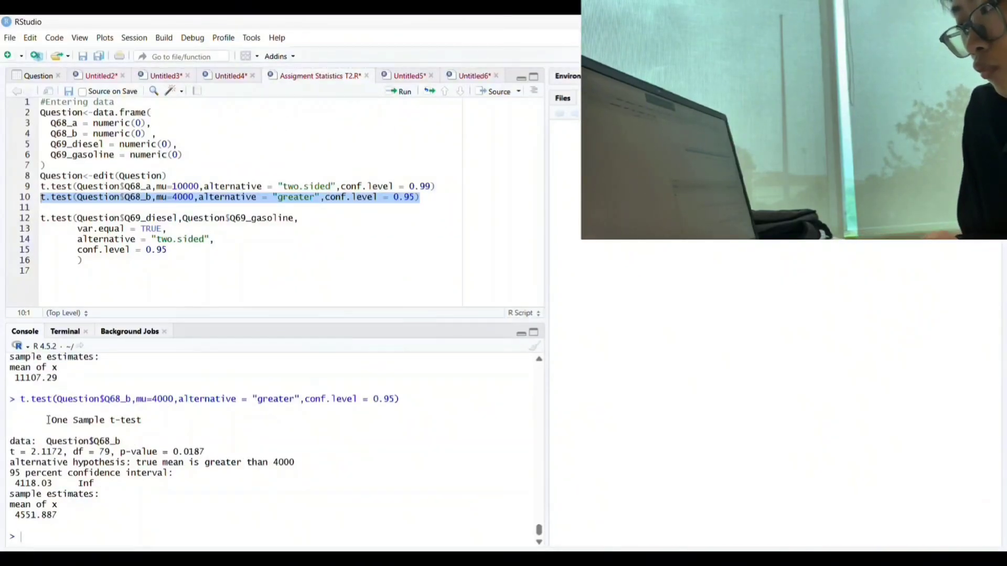
{"action": "left_click_drag", "start_coordinate": [47, 419], "coordinate": [67, 514]}
{"action": "left_click", "coordinate": [66, 514]}
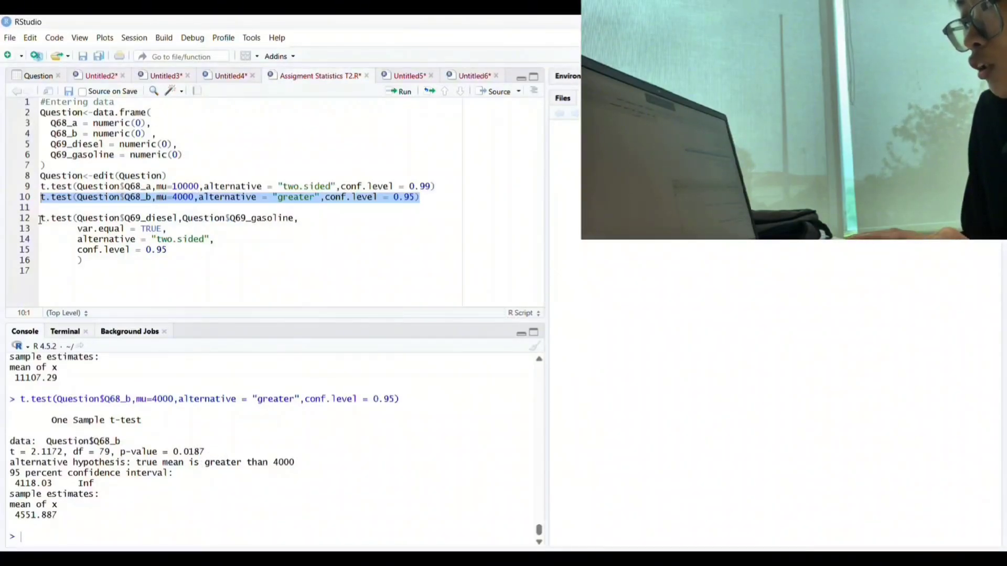
Examine the two-sample t-test comparing Q69_diesel and Q69_gasoline with equal variances, two-sided, 0.95 confidence
{"action": "left_click_drag", "start_coordinate": [43, 218], "coordinate": [115, 260]}
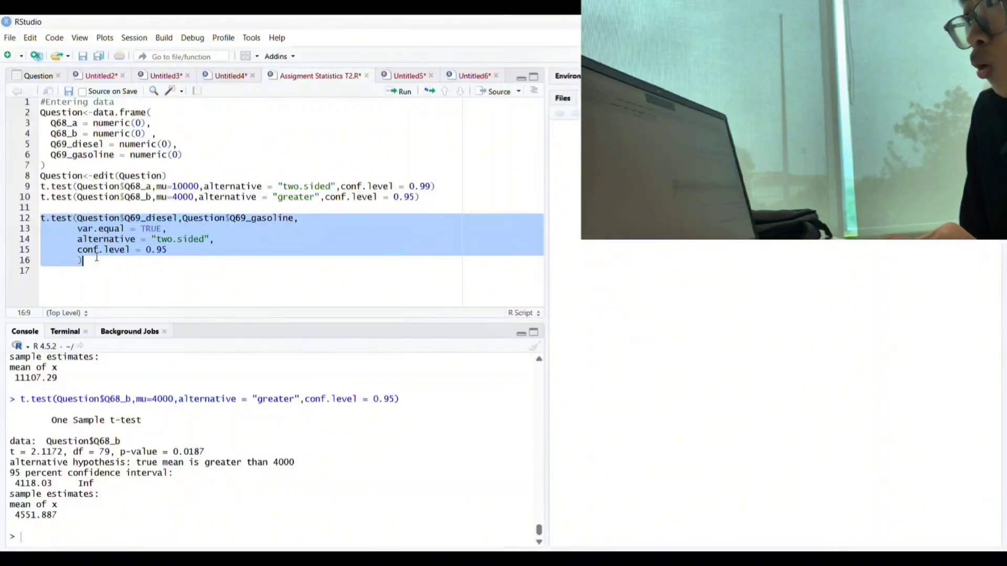
{"action": "left_click", "coordinate": [105, 256]}
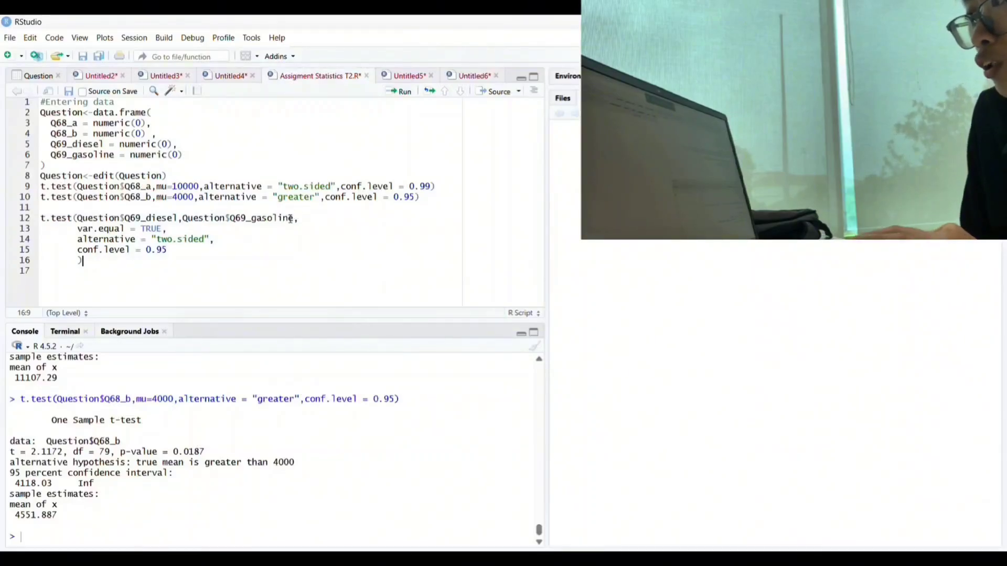
{"action": "left_click_drag", "start_coordinate": [294, 218], "coordinate": [79, 218]}
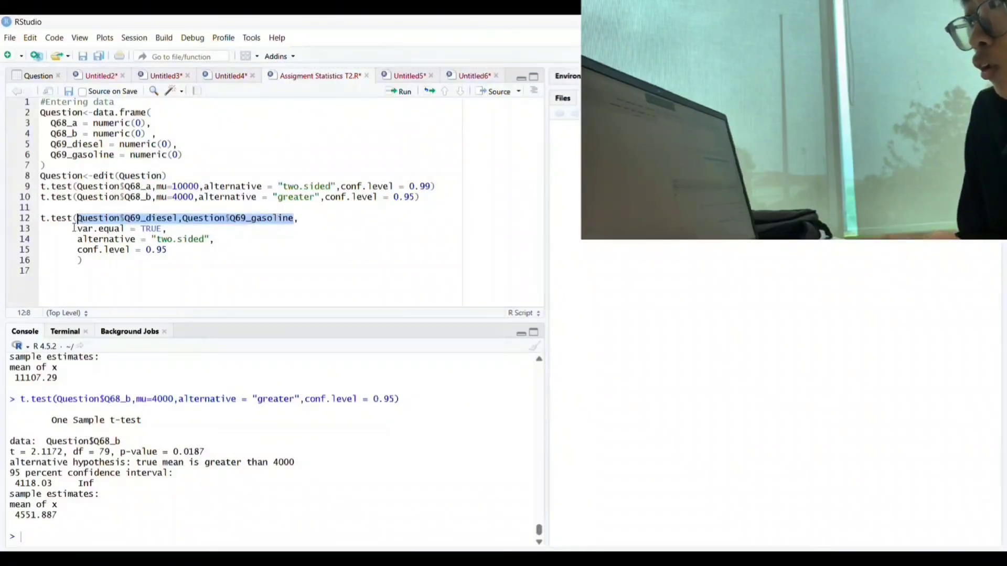
{"action": "left_click_drag", "start_coordinate": [73, 229], "coordinate": [162, 230]}
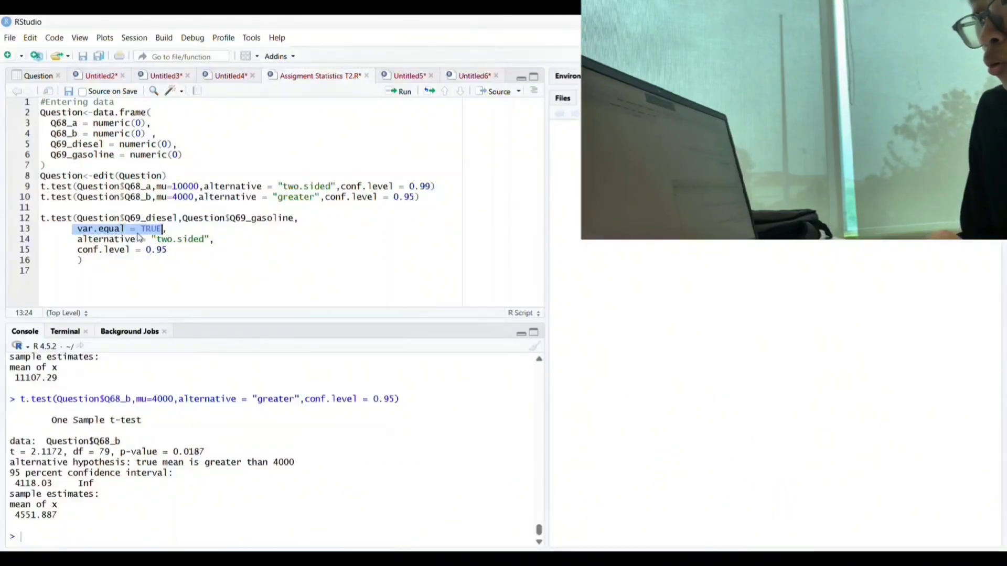
{"action": "left_click_drag", "start_coordinate": [73, 240], "coordinate": [205, 242]}
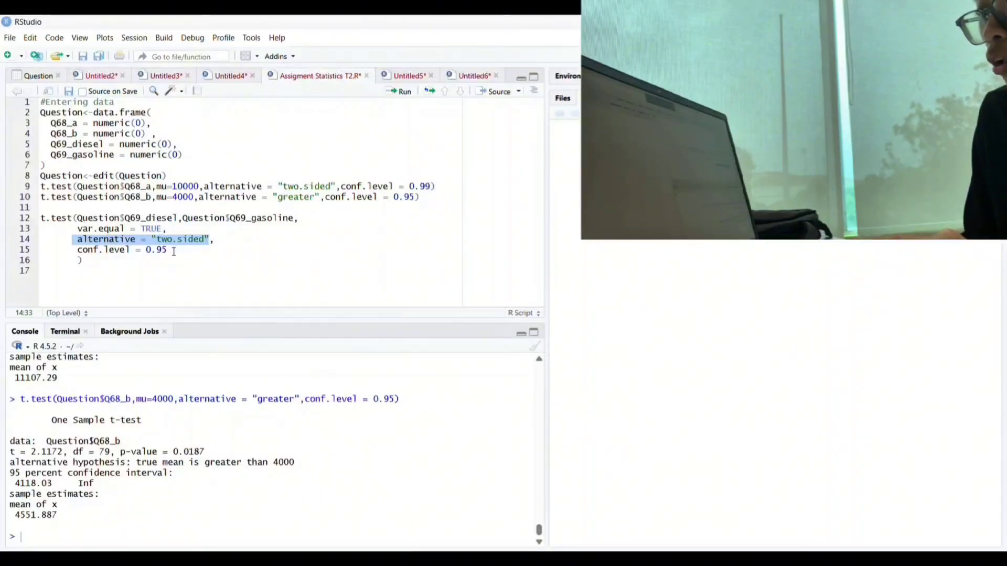
Run the two-sample t-test comparing Q69_diesel and Q69_gasoline and review its t statistic and p-value
{"action": "left_click_drag", "start_coordinate": [75, 249], "coordinate": [167, 251]}
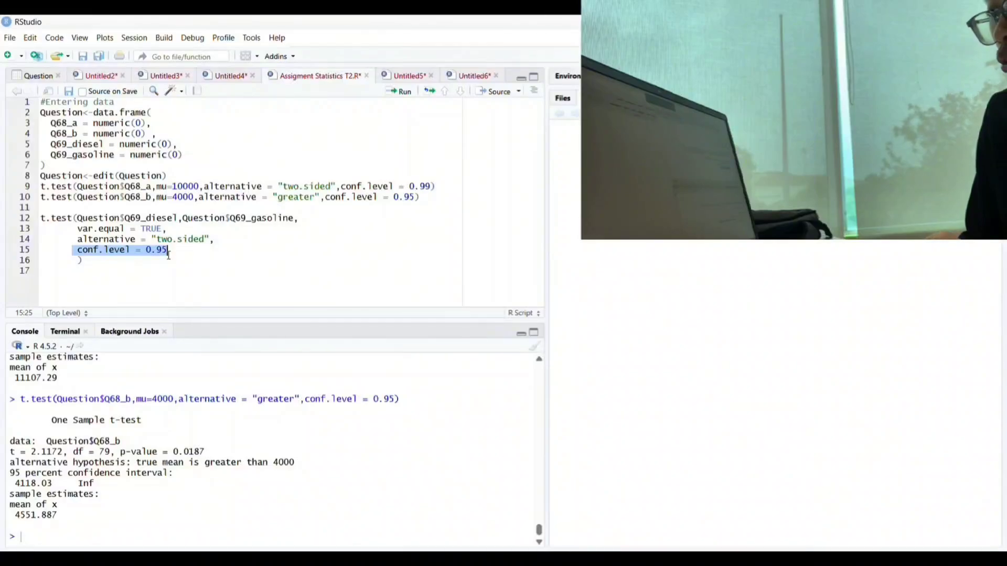
{"action": "left_click_drag", "start_coordinate": [90, 261], "coordinate": [40, 217]}
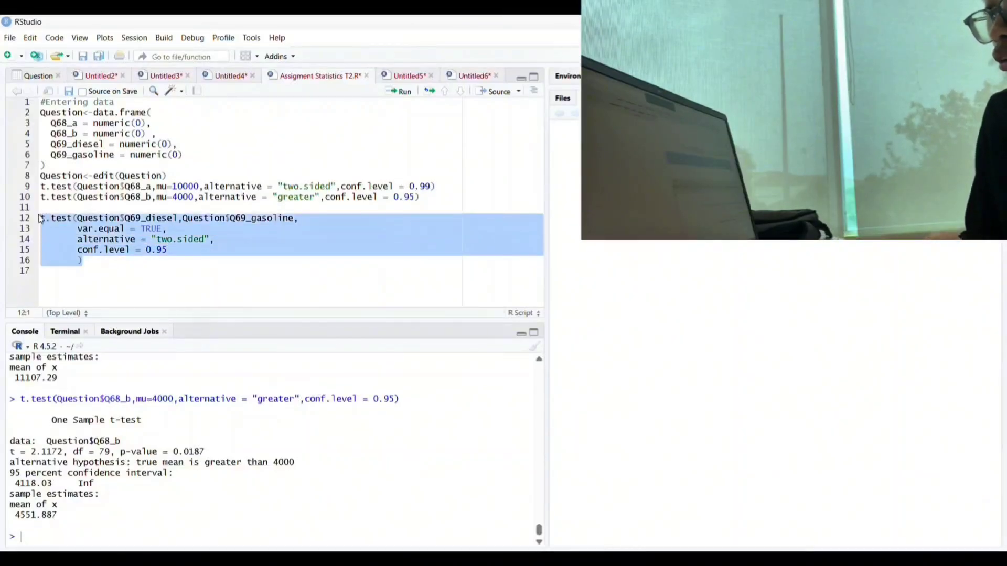
{"action": "left_click", "coordinate": [397, 92]}
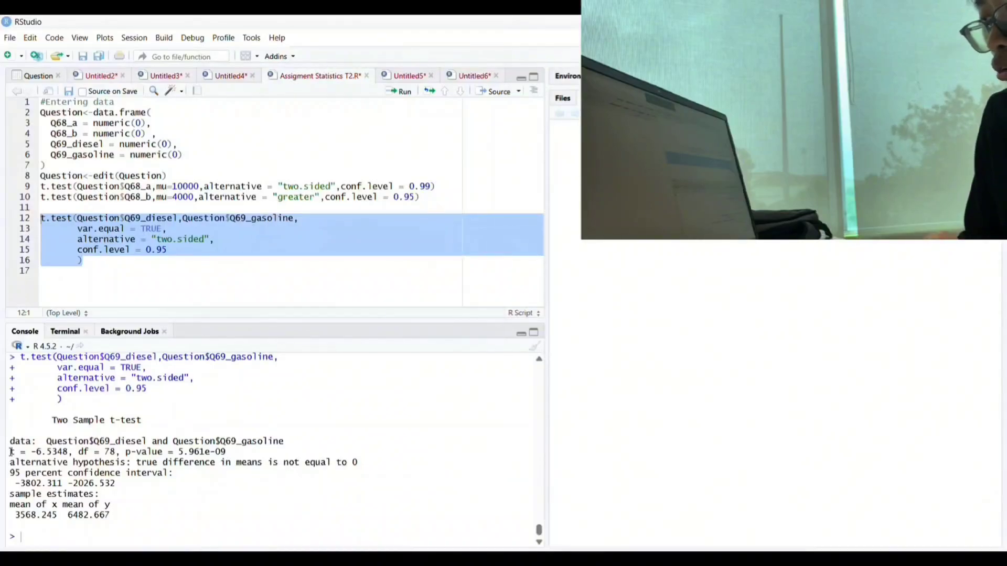
{"action": "left_click_drag", "start_coordinate": [10, 452], "coordinate": [64, 453]}
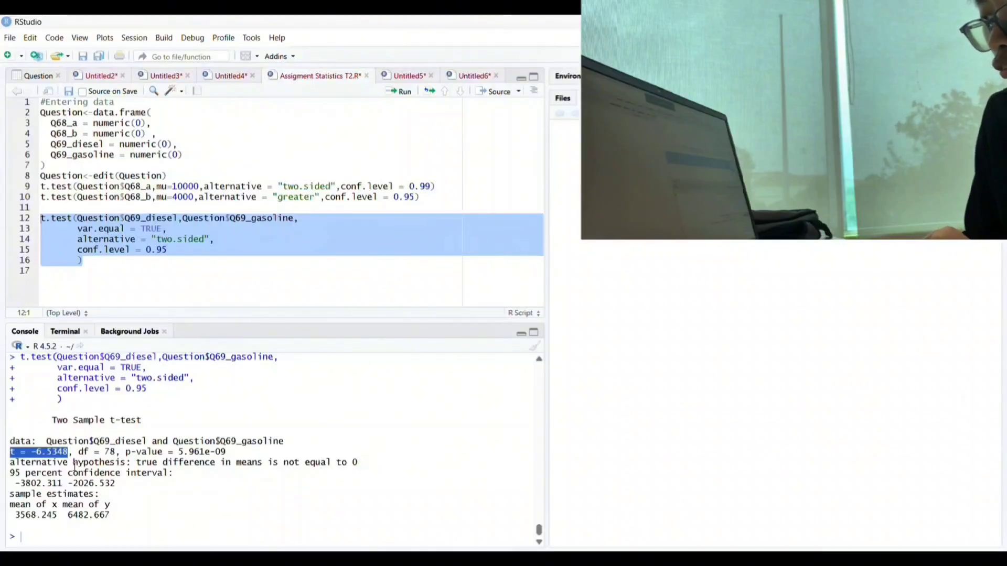
{"action": "left_click_drag", "start_coordinate": [78, 452], "coordinate": [229, 451]}
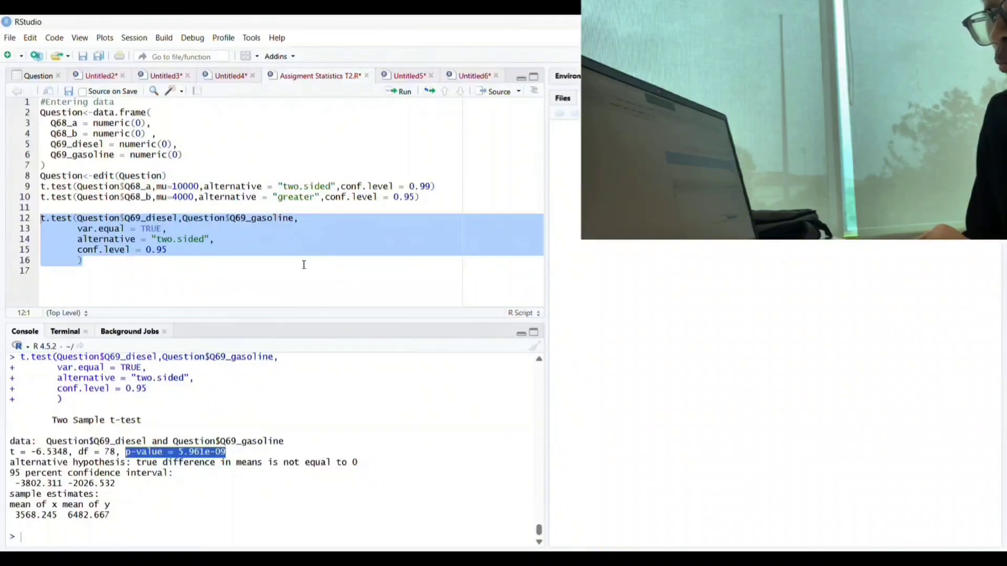
{"action": "left_click", "coordinate": [114, 261]}
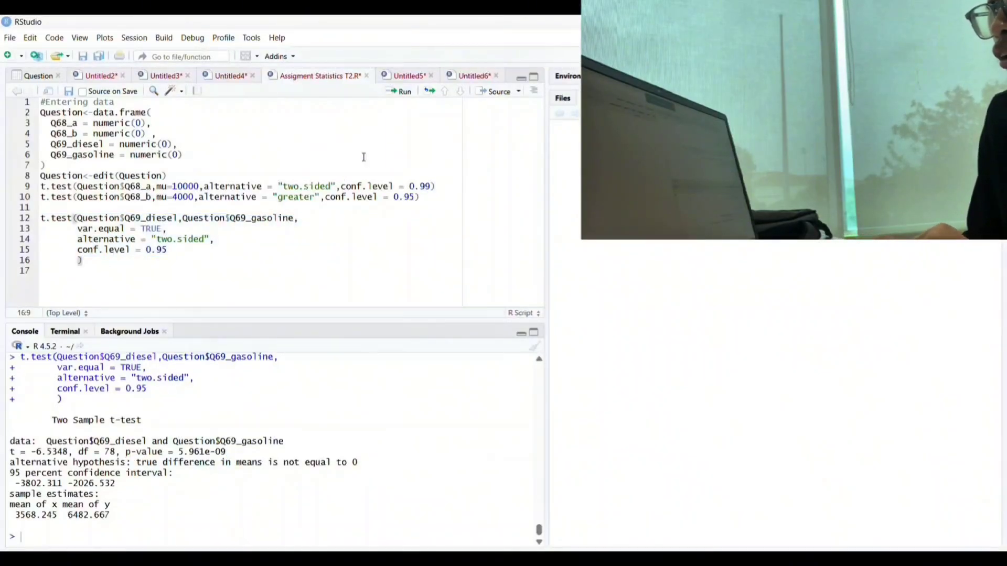
Switch to the Question 1 graph script and run its ggplot code plotting the two-tailed t distribution with df 80 and alpha 0.01
{"action": "left_click", "coordinate": [459, 76]}
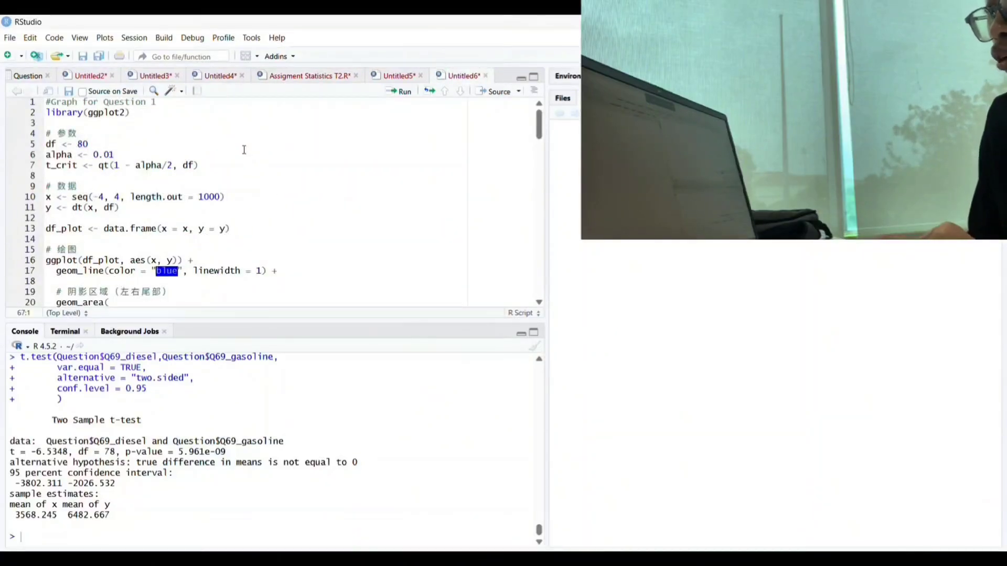
{"action": "scroll", "coordinate": [233, 173], "scroll_direction": "down", "scroll_amount": 1}
{"action": "scroll", "coordinate": [233, 173], "scroll_direction": "up", "scroll_amount": 1}
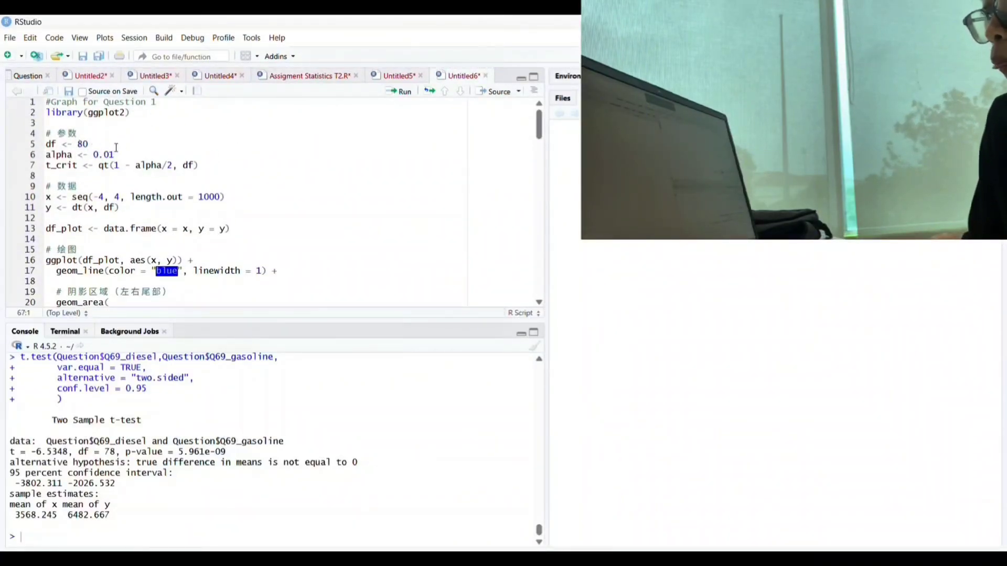
{"action": "scroll", "coordinate": [93, 140], "scroll_direction": "down", "scroll_amount": 5}
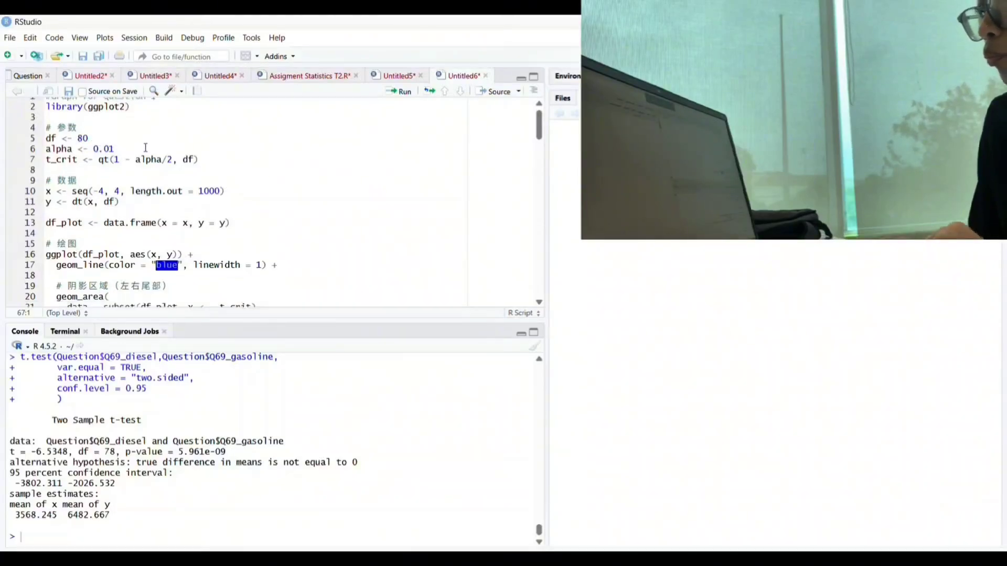
{"action": "scroll", "coordinate": [145, 149], "scroll_direction": "down", "scroll_amount": 2}
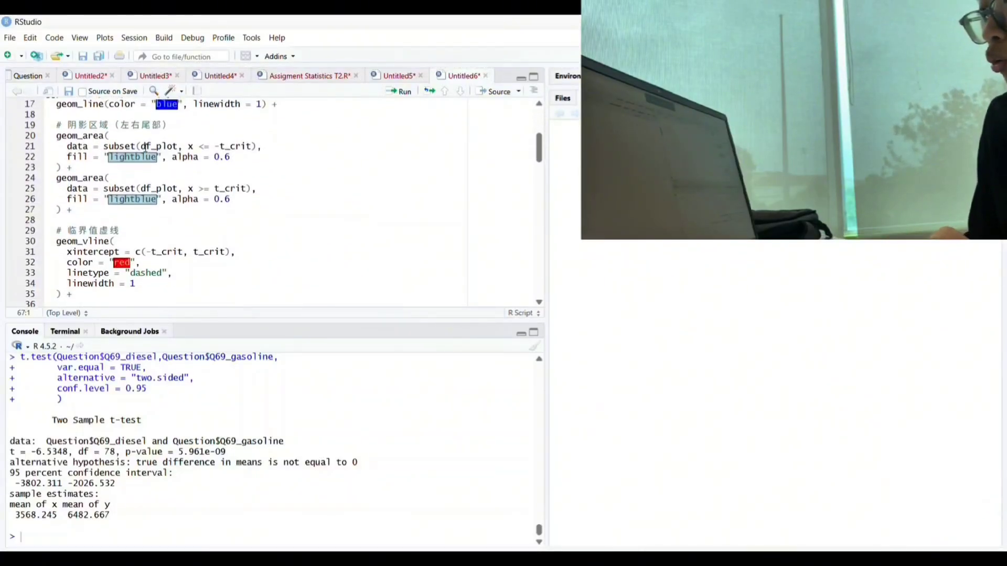
{"action": "scroll", "coordinate": [106, 231], "scroll_direction": "down", "scroll_amount": 10}
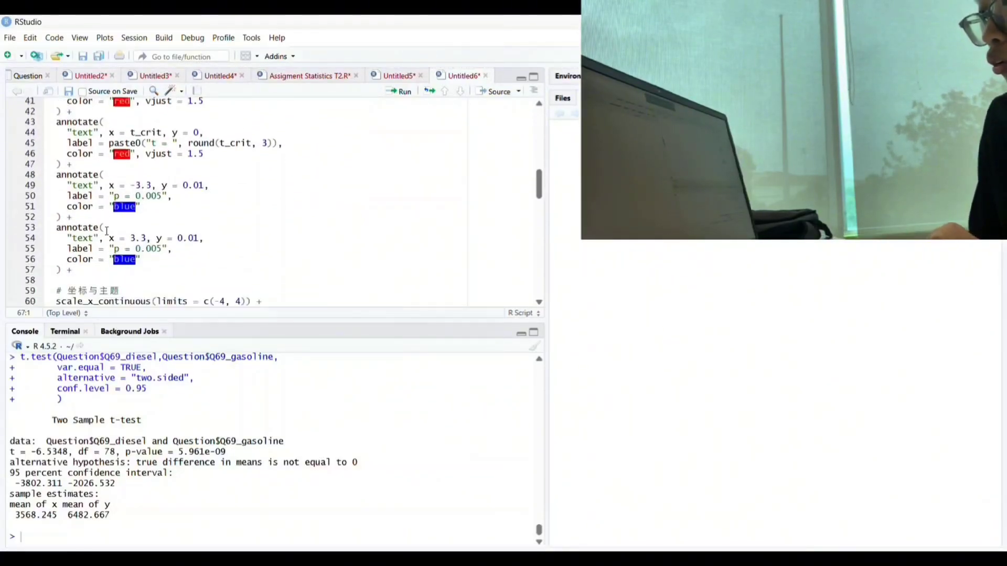
{"action": "scroll", "coordinate": [107, 230], "scroll_direction": "up", "scroll_amount": 1}
{"action": "left_click", "coordinate": [196, 233]}
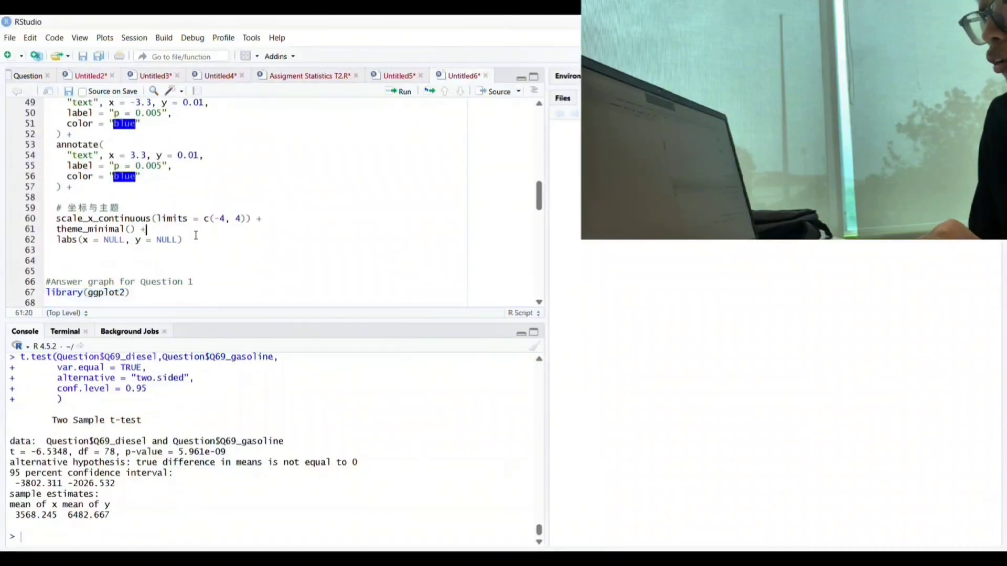
{"action": "left_click_drag", "start_coordinate": [181, 236], "coordinate": [43, 113]}
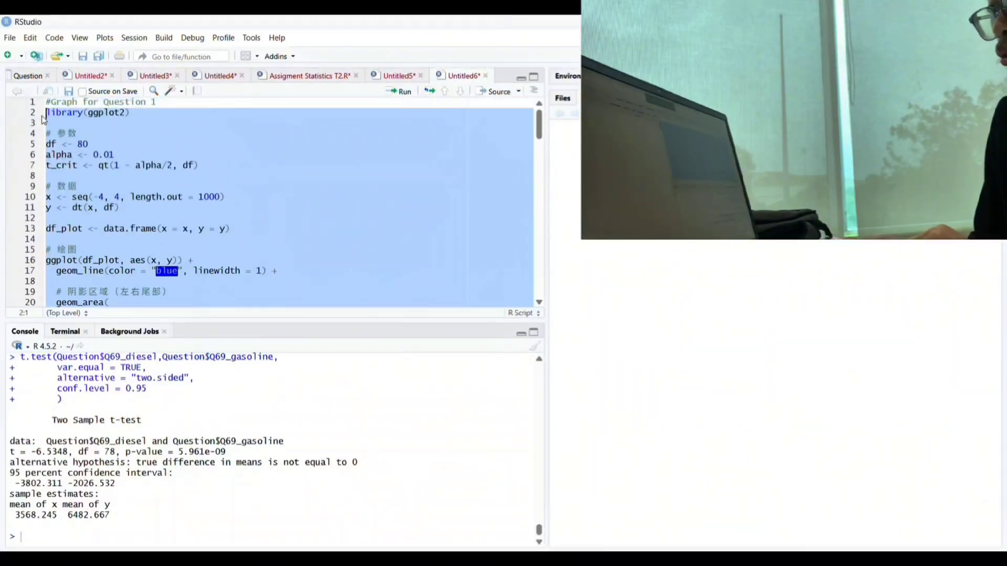
{"action": "left_click", "coordinate": [404, 95]}
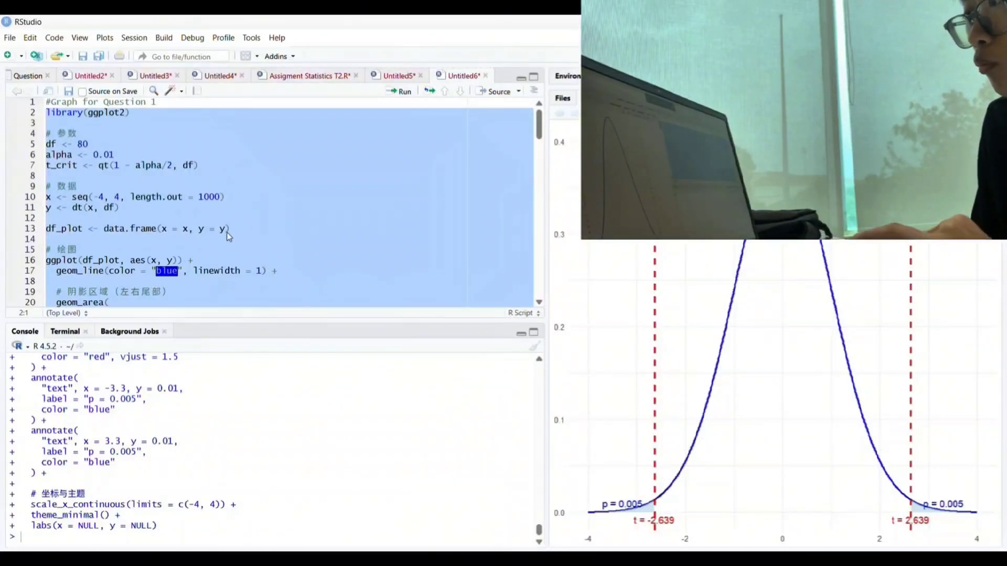
Run the answer graph code for Question 1, lines 66 to 123, to plot the t distribution with the test statistic
{"action": "scroll", "coordinate": [226, 232], "scroll_direction": "down", "scroll_amount": 10}
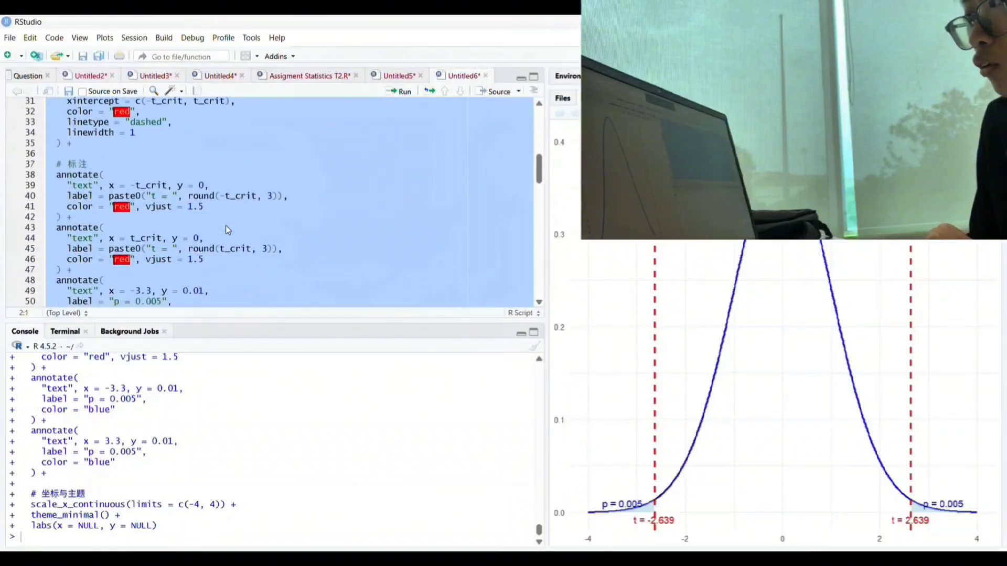
{"action": "scroll", "coordinate": [227, 230], "scroll_direction": "down", "scroll_amount": 7}
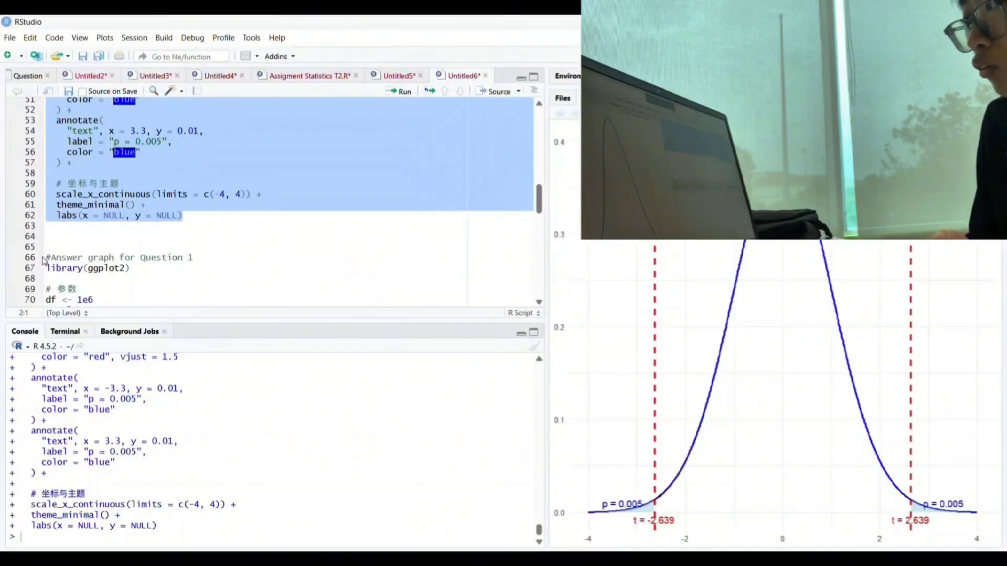
{"action": "left_click_drag", "start_coordinate": [44, 260], "coordinate": [193, 283]}
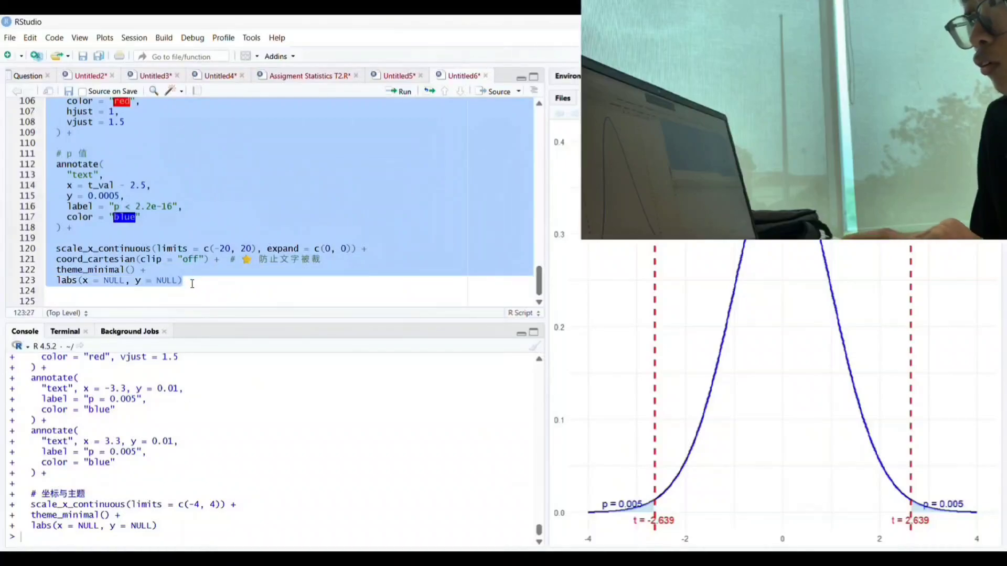
{"action": "left_click", "coordinate": [401, 93]}
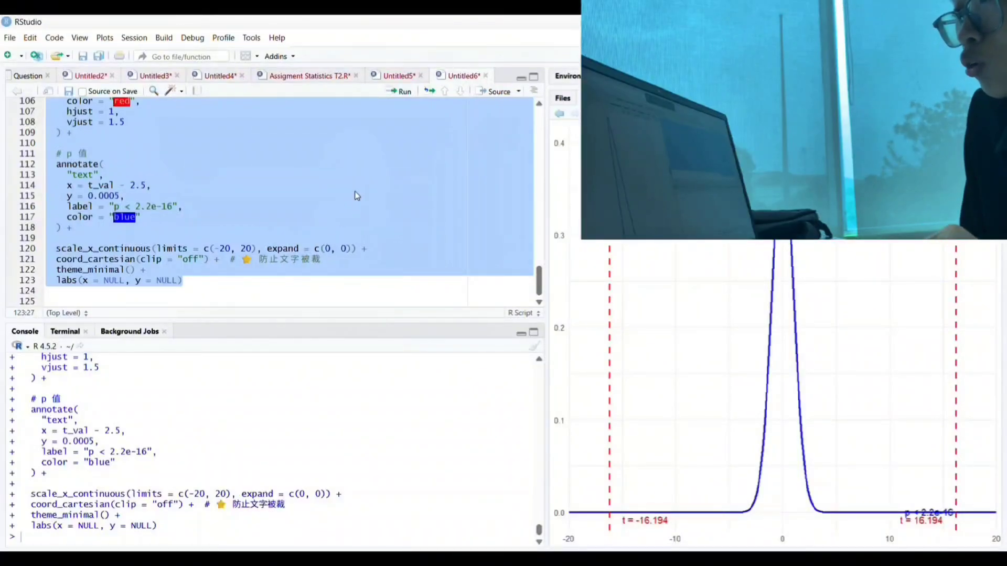
Switch to the Question 2 graph script and run its right-tailed t distribution plot with t_val 1.664
{"action": "left_click", "coordinate": [396, 80]}
{"action": "left_click_drag", "start_coordinate": [41, 113], "coordinate": [161, 412]}
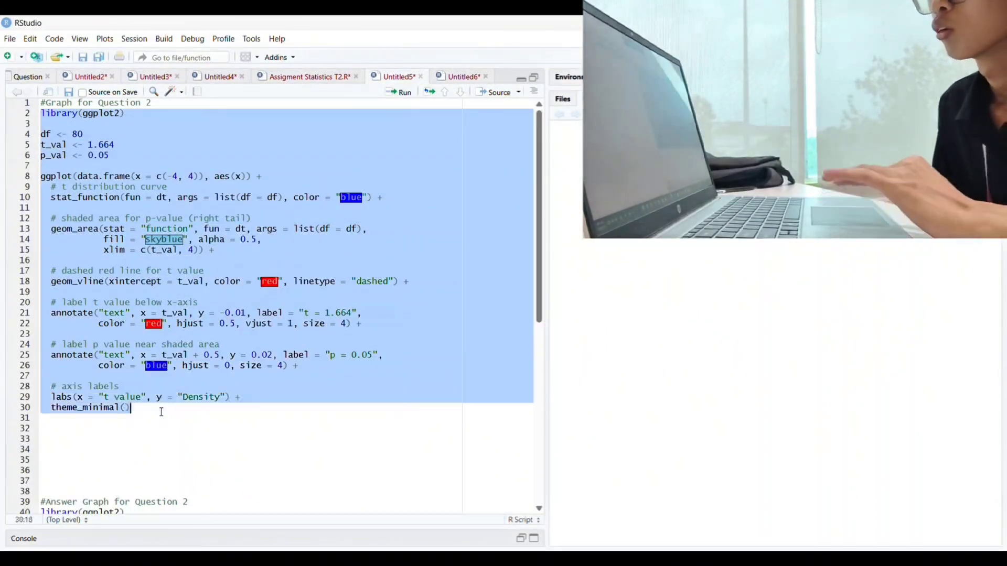
{"action": "left_click", "coordinate": [401, 94]}
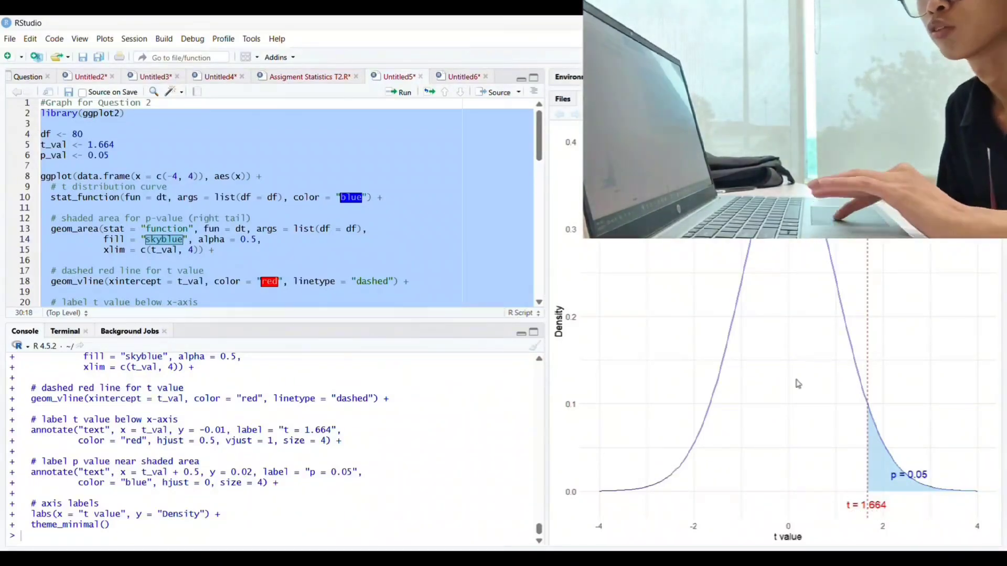
Run the answer graph code for Question 2 plotting the right tail with df 79, t_val 2.1172 and p_val 0.0187
{"action": "scroll", "coordinate": [451, 236], "scroll_direction": "down", "scroll_amount": 7}
{"action": "scroll", "coordinate": [396, 215], "scroll_direction": "down", "scroll_amount": 4}
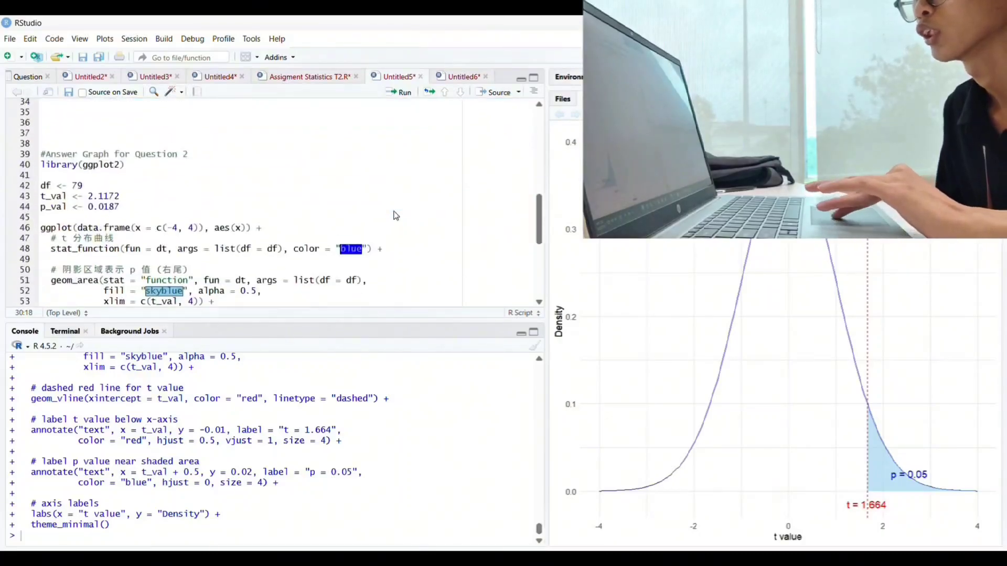
{"action": "left_click", "coordinate": [41, 129]}
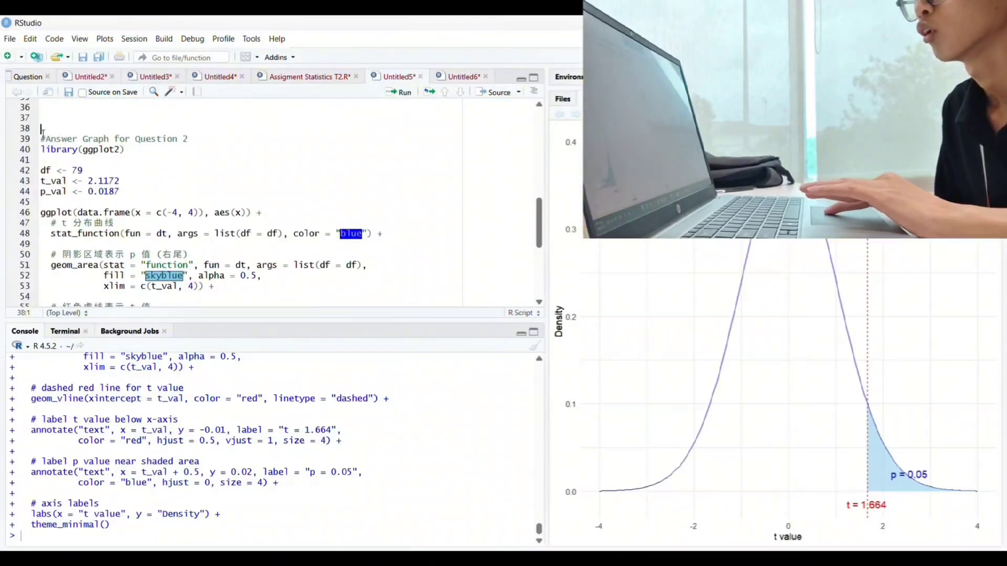
{"action": "left_click_drag", "start_coordinate": [42, 132], "coordinate": [151, 249]}
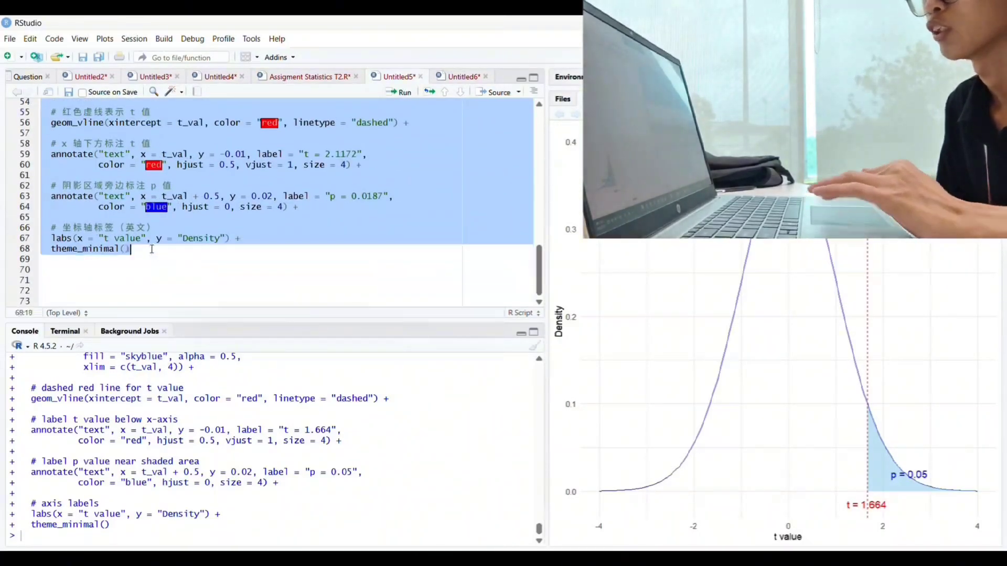
{"action": "left_click", "coordinate": [398, 92]}
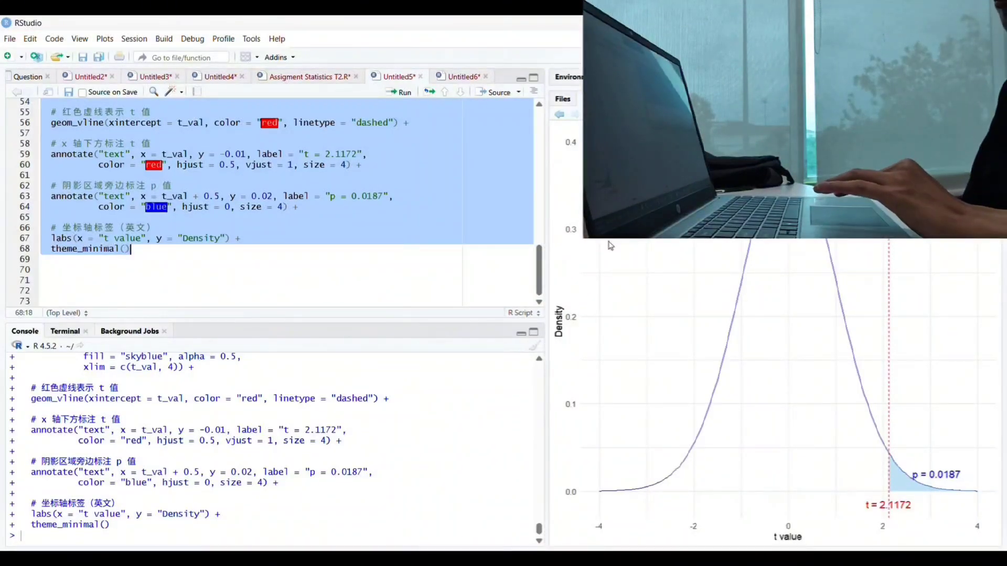
Switch to the Question 3 graph script and run its two-tailed t distribution plot with t_val 1.991 and df 30
{"action": "left_click", "coordinate": [251, 252]}
{"action": "scroll", "coordinate": [320, 243], "scroll_direction": "up", "scroll_amount": 10}
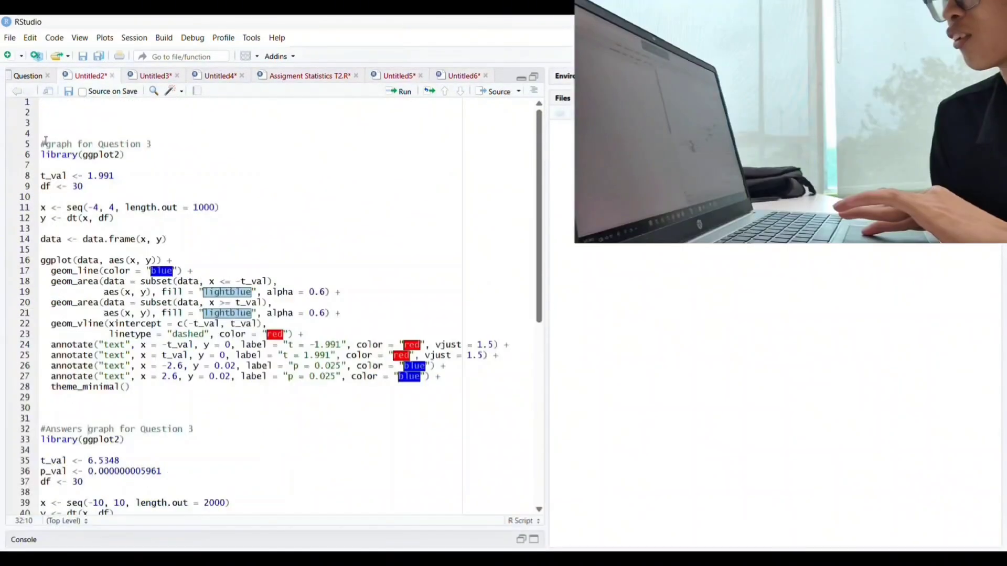
{"action": "left_click_drag", "start_coordinate": [41, 144], "coordinate": [143, 393]}
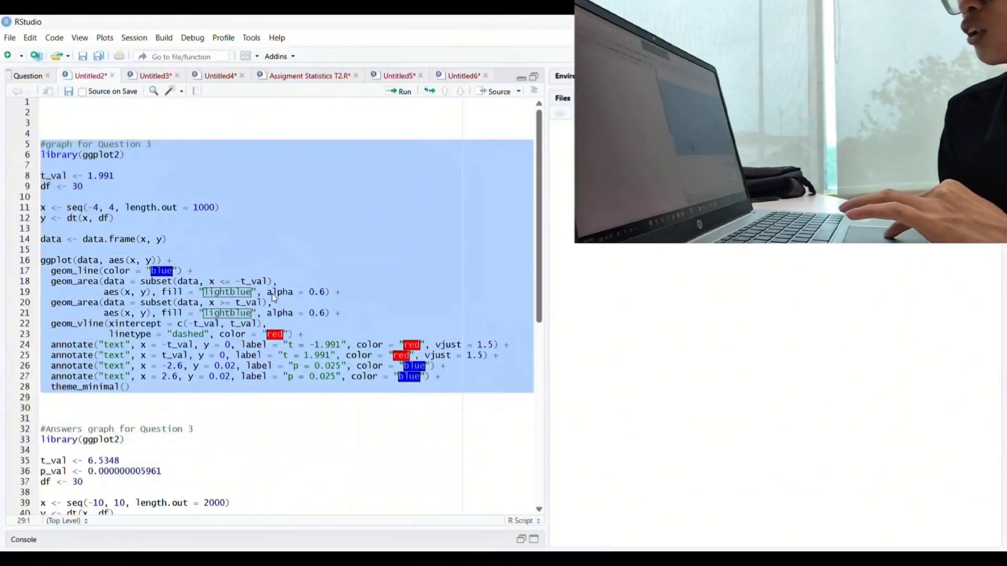
{"action": "left_click", "coordinate": [400, 92]}
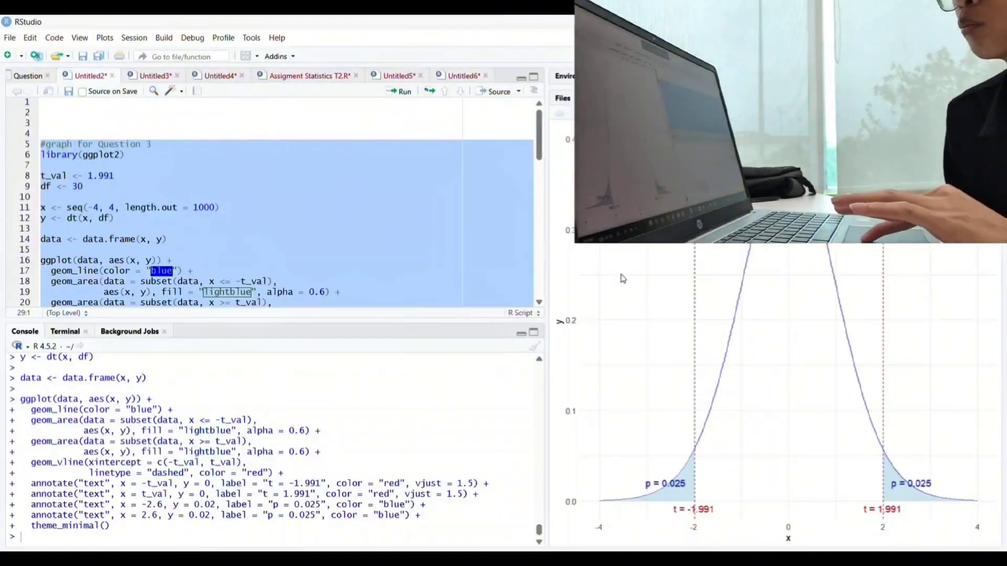
Run the Question 3 answer graph code together with the sample size, mean and standard deviation calculations
{"action": "scroll", "coordinate": [454, 224], "scroll_direction": "down", "scroll_amount": 8}
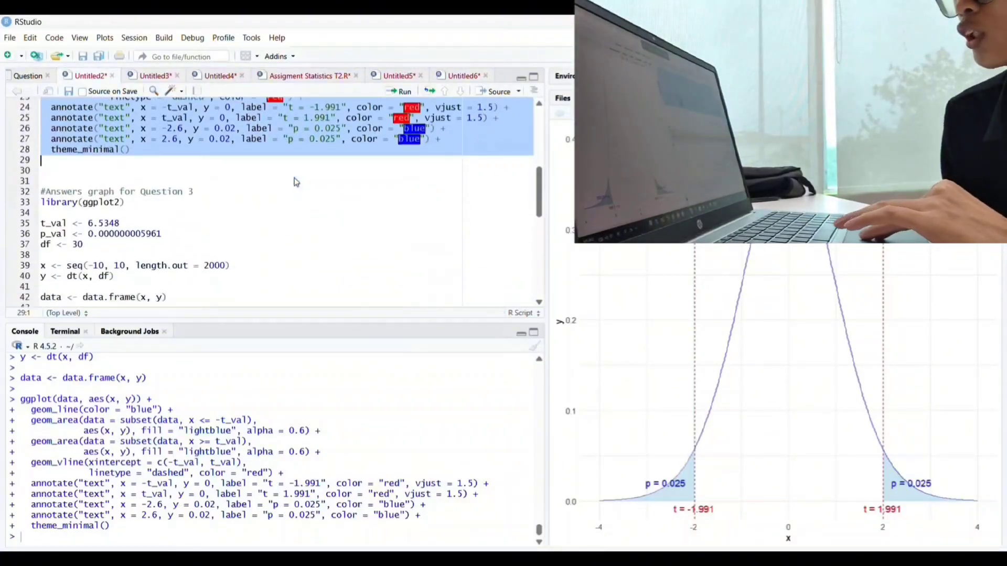
{"action": "left_click_drag", "start_coordinate": [41, 172], "coordinate": [369, 281]}
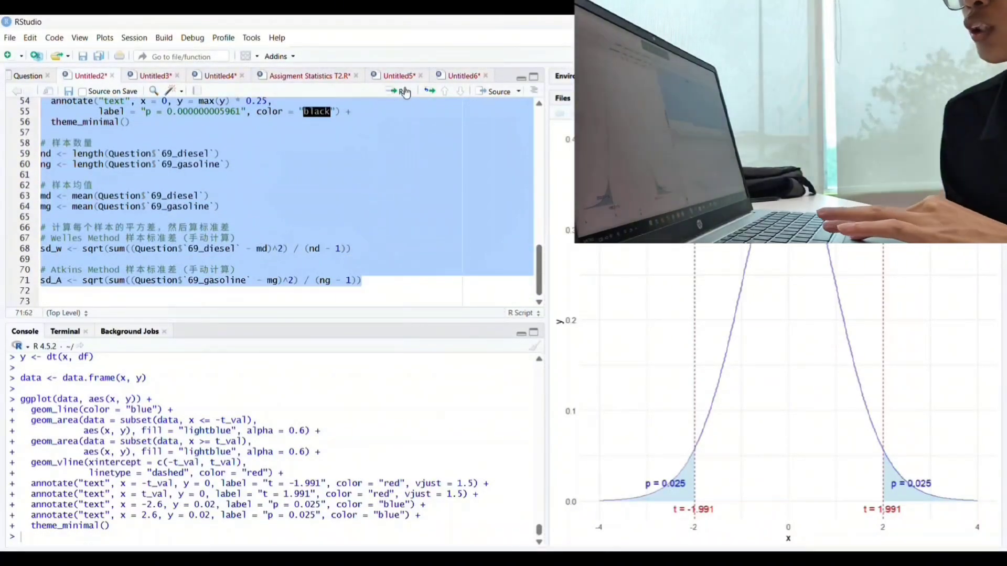
{"action": "left_click", "coordinate": [404, 91]}
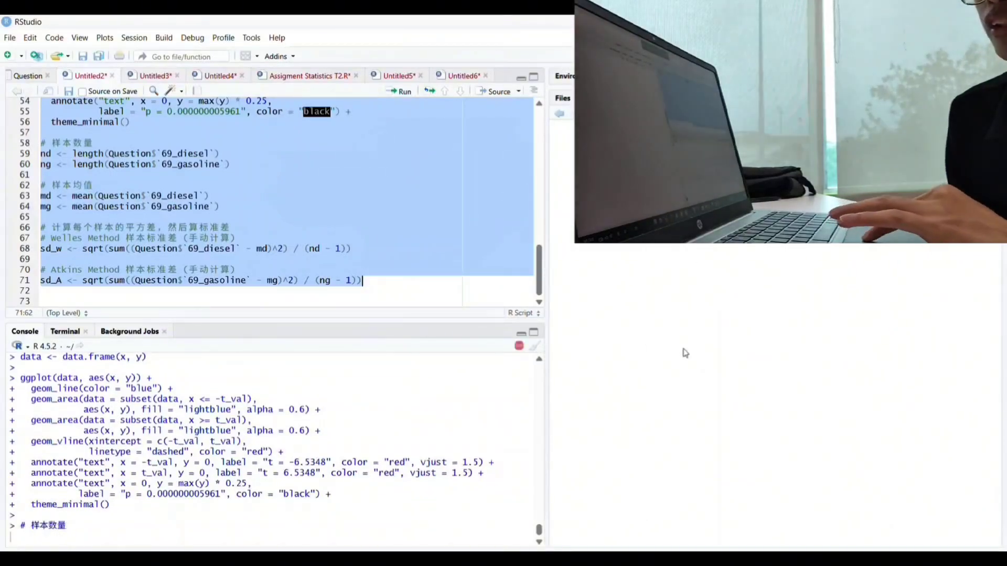